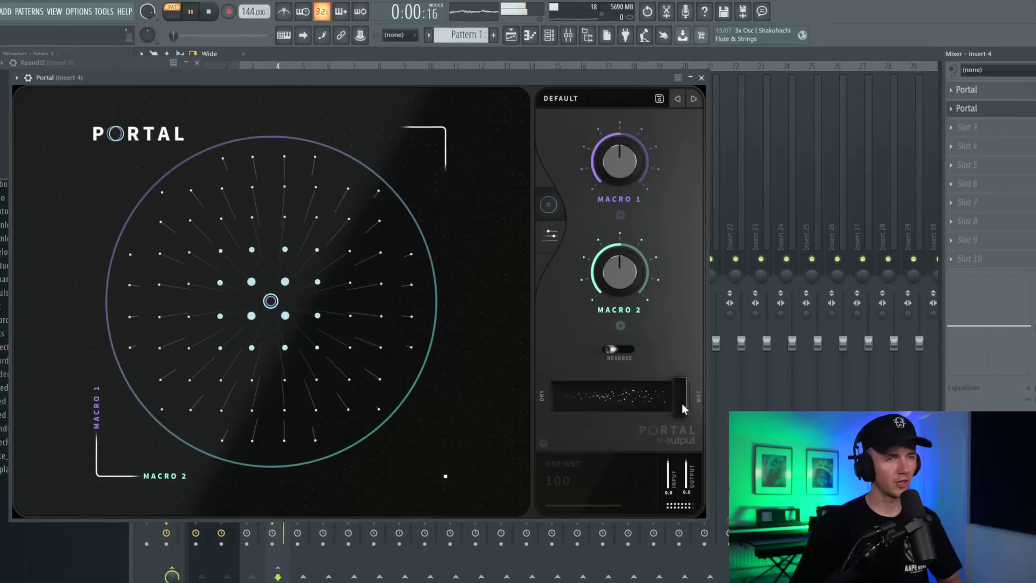
# Adjust the dry/wet balance of the Portal effects on Insert 4, blending the Ambient Lake preset in below about 31 percent
pyautogui.moveTo(681, 403); pyautogui.dragTo(705, 413)
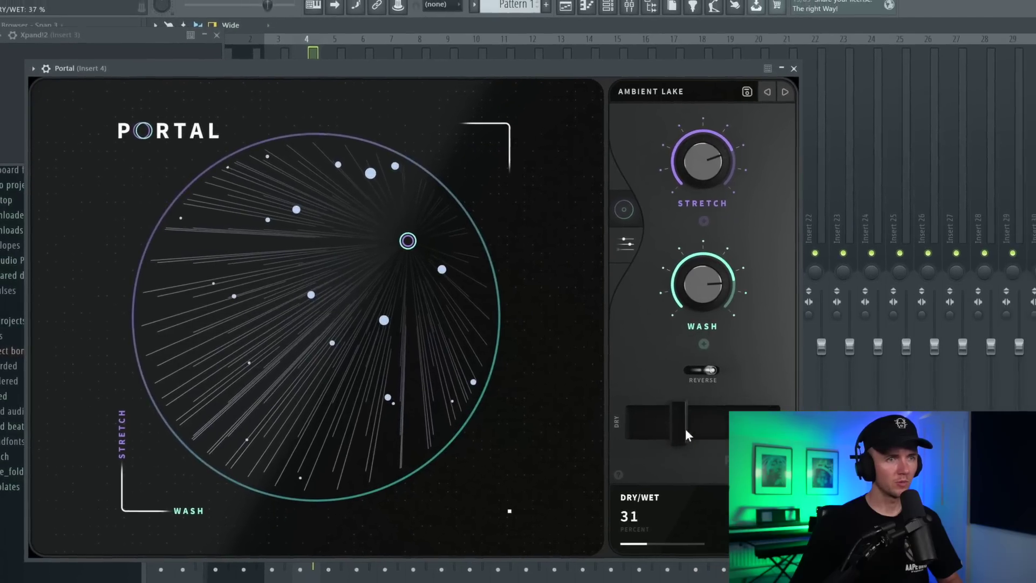
pyautogui.moveTo(649, 423); pyautogui.dragTo(629, 420)
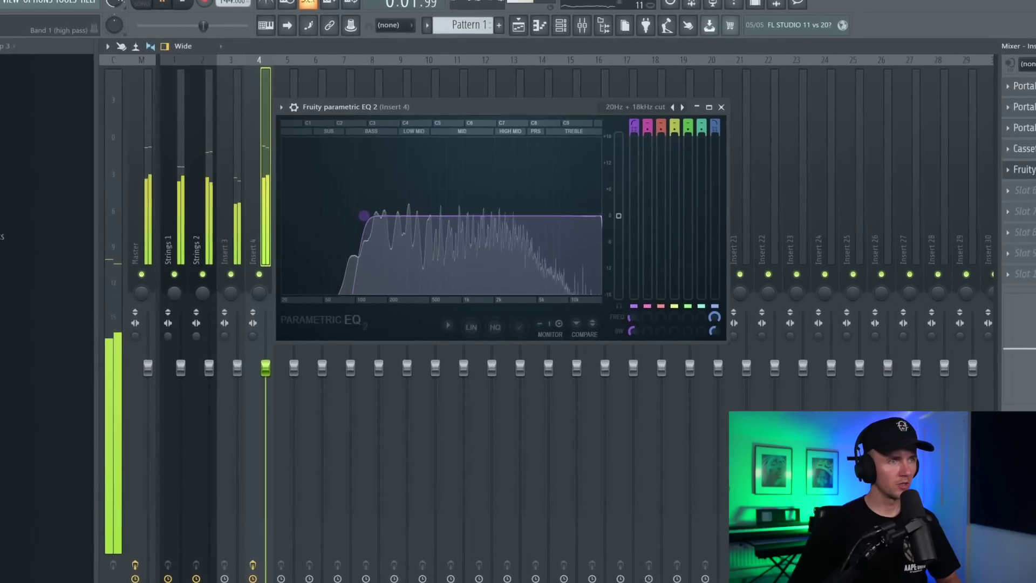
# Filter Insert 4 with Fruity Parametric EQ 2 and lower the Kickstart 2 sidechain mix
pyautogui.moveTo(626, 232); pyautogui.dragTo(565, 233)
pyautogui.moveTo(603, 266); pyautogui.dragTo(597, 265)
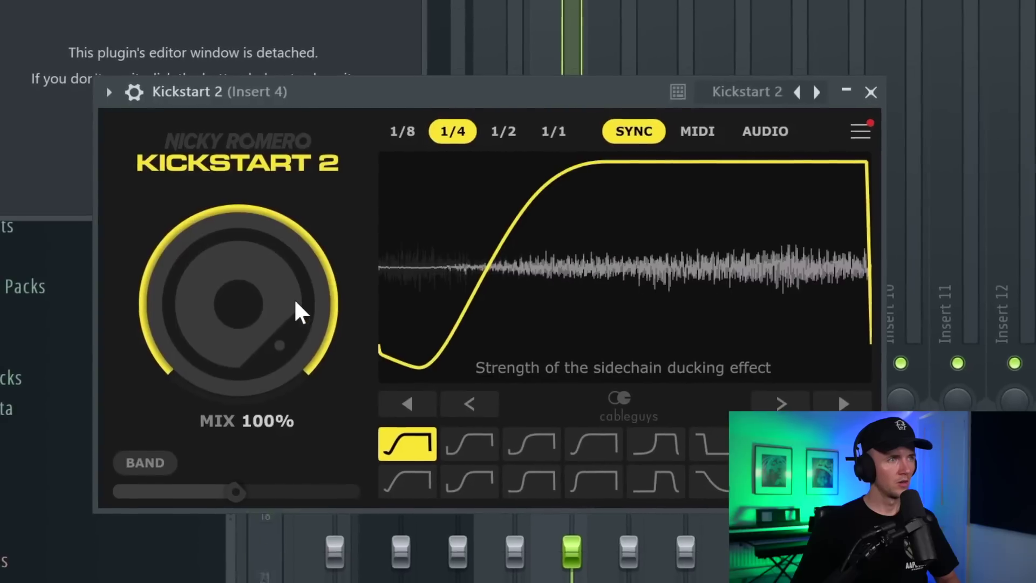
pyautogui.moveTo(297, 307); pyautogui.dragTo(246, 293)
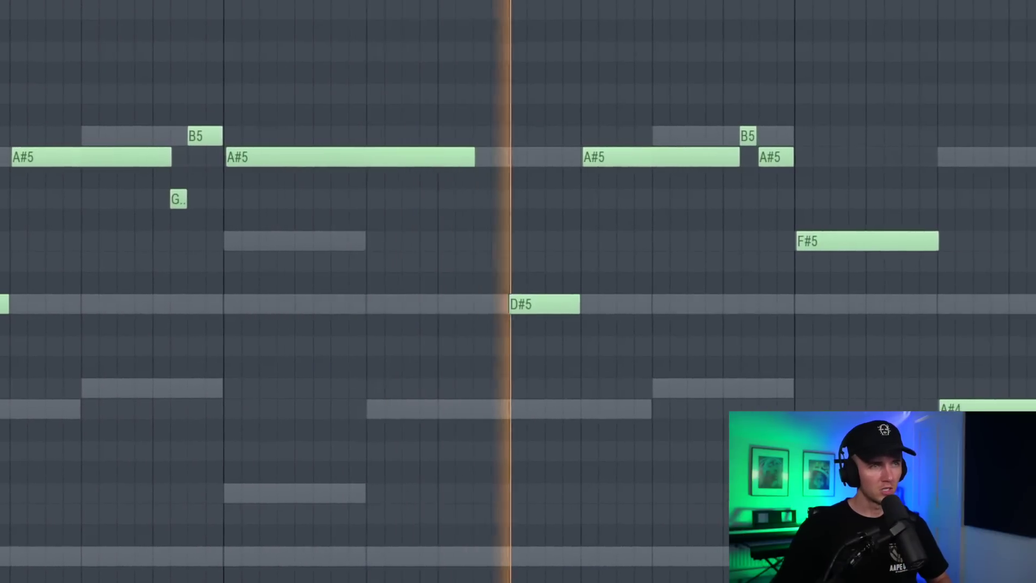
# Examine the melody notes in the piano roll and the ValhallaVintageVerb and Crystallizer settings on the Violin channel
pyautogui.scroll(-3, 891, 264)
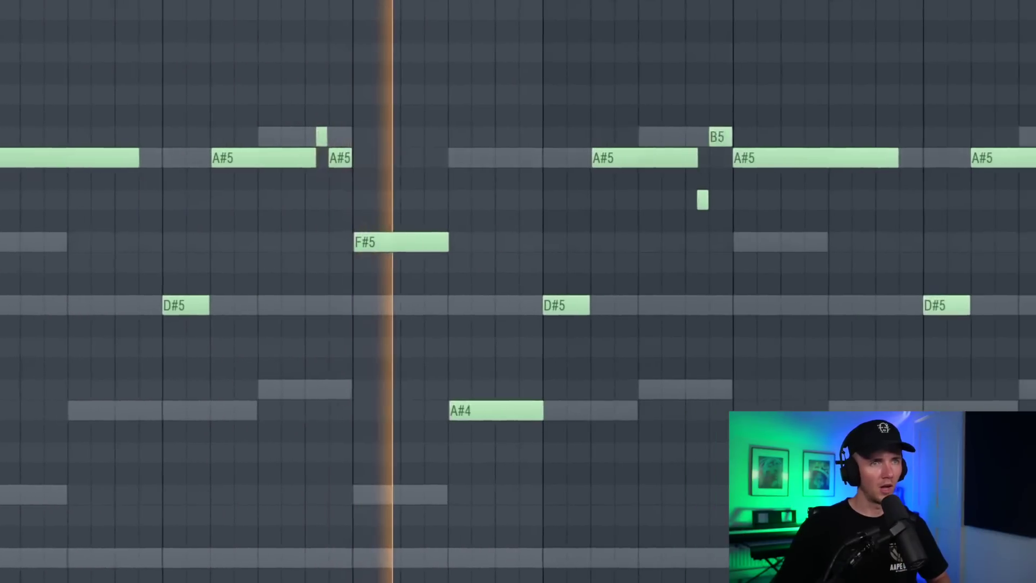
pyautogui.scroll(3, 642, 248)
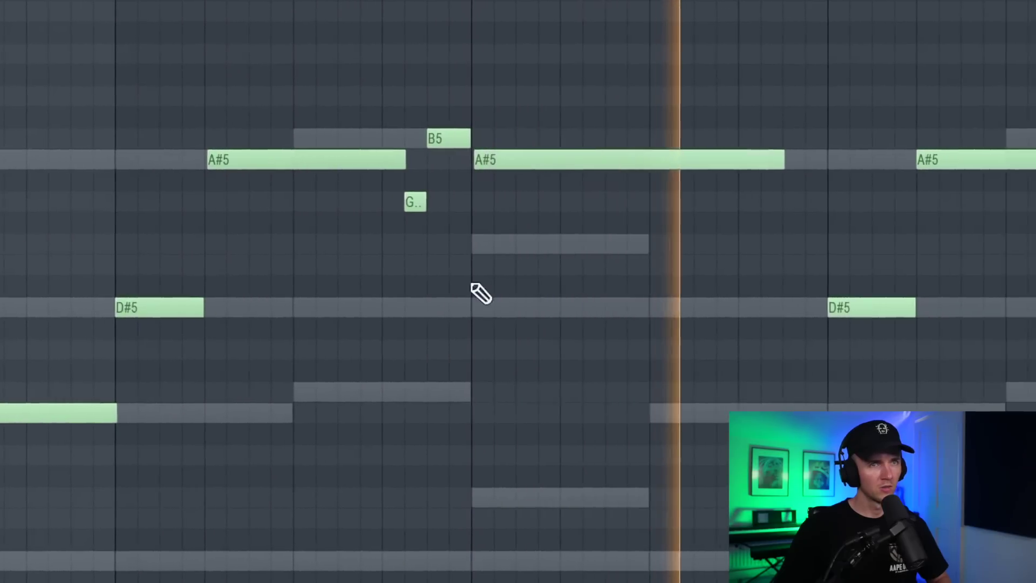
pyautogui.scroll(-3, 587, 434)
pyautogui.scroll(4, 632, 476)
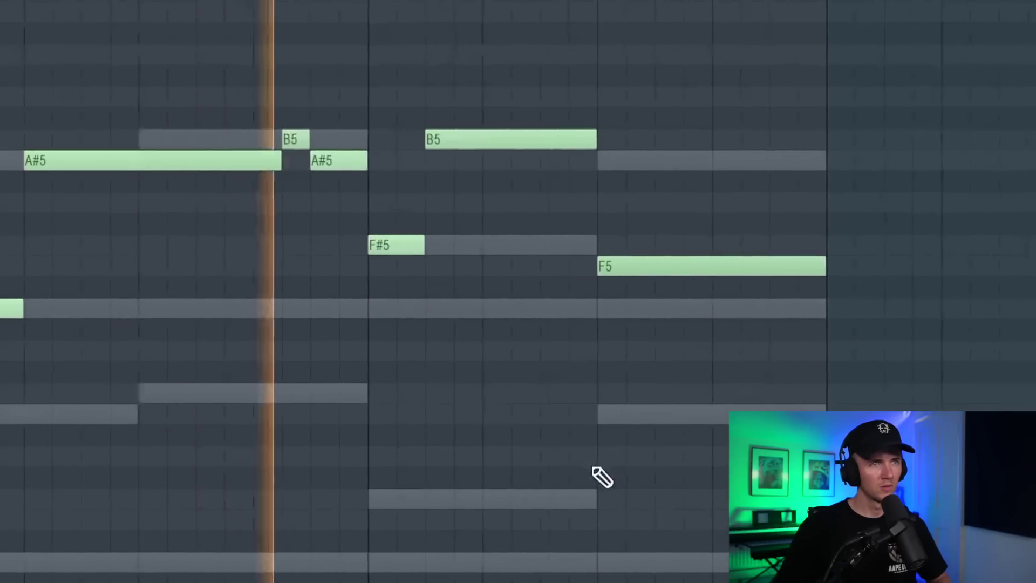
pyautogui.scroll(-4, 453, 475)
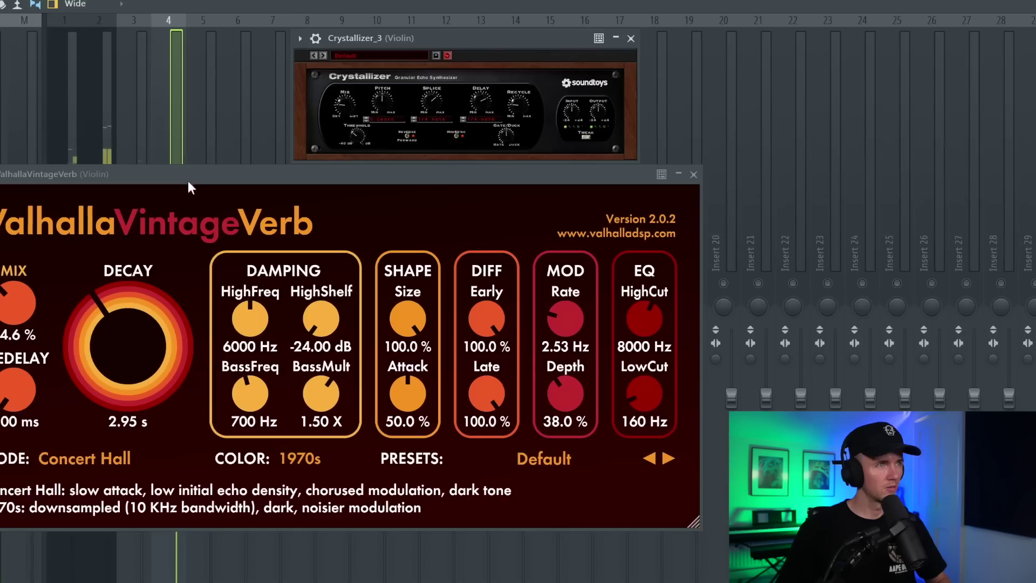
pyautogui.moveTo(179, 177); pyautogui.dragTo(507, 180)
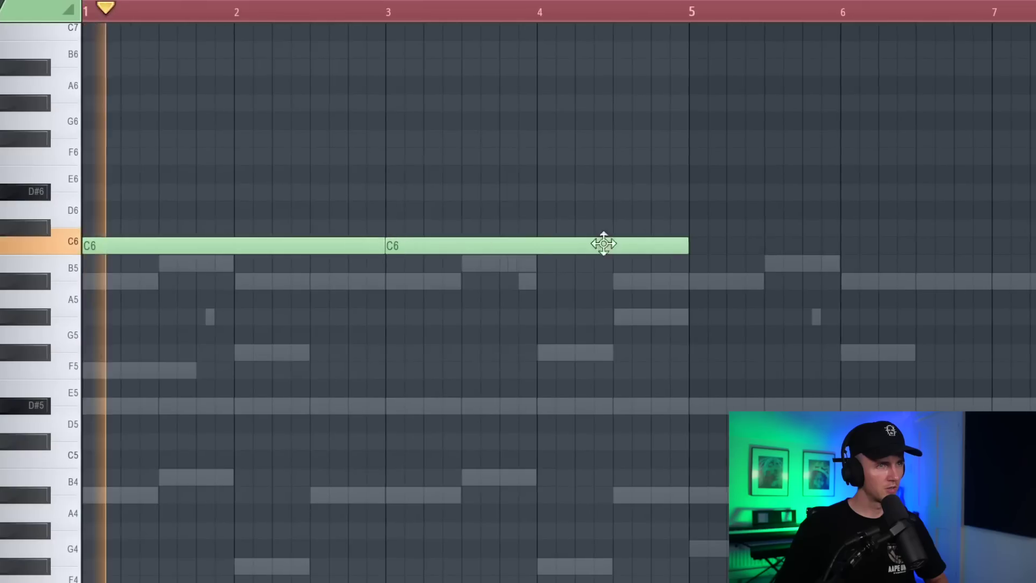
# Extend the sustained C6 line by placing two more C6 notes from bar 5 onward
pyautogui.click(693, 244)
pyautogui.click(947, 247)
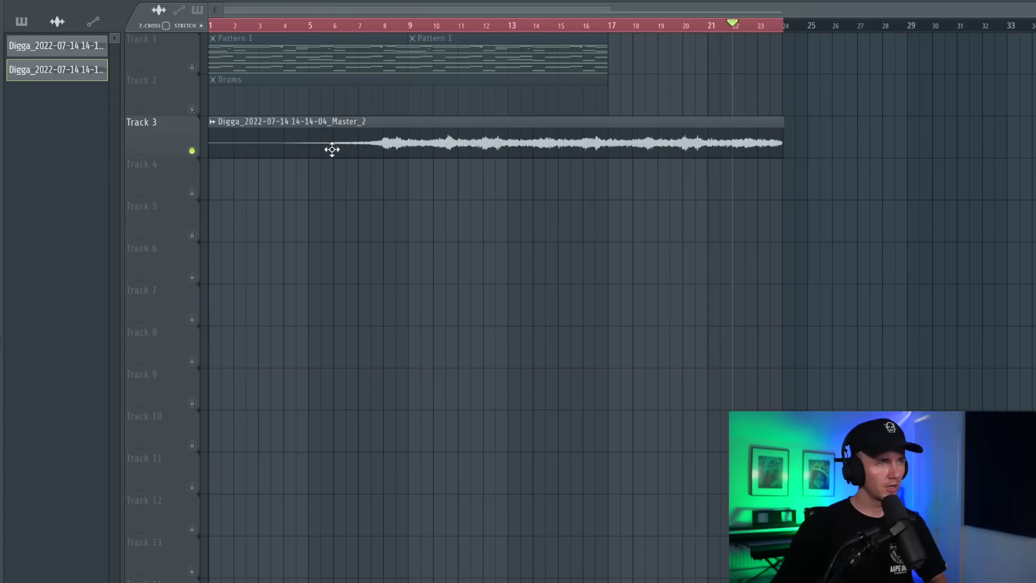
# Chop the recorded master audio clips into one-bar and half-bar slices and rearrange them along Track 3 and Track 4
pyautogui.doubleClick(331, 148)
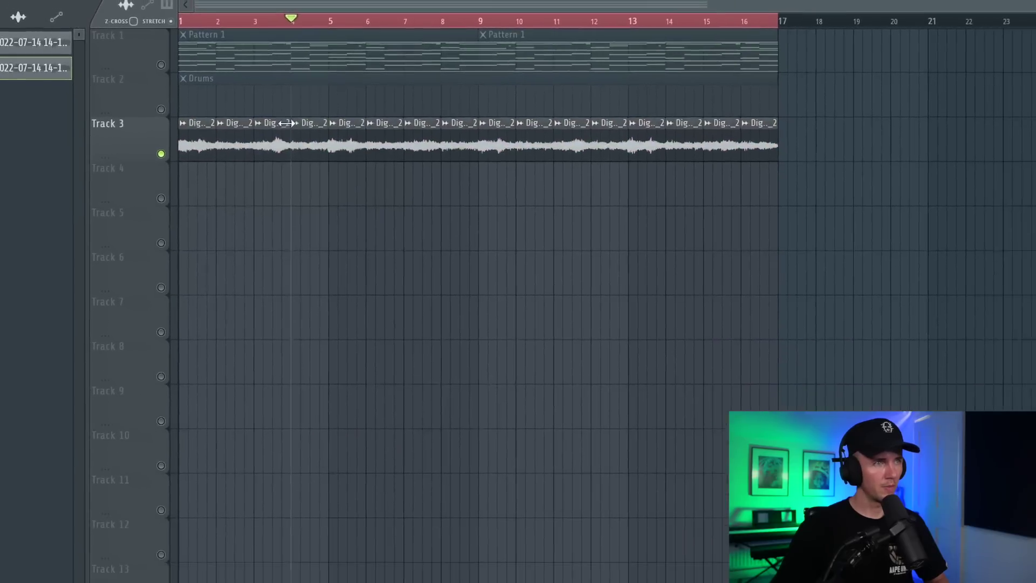
pyautogui.click(190, 173)
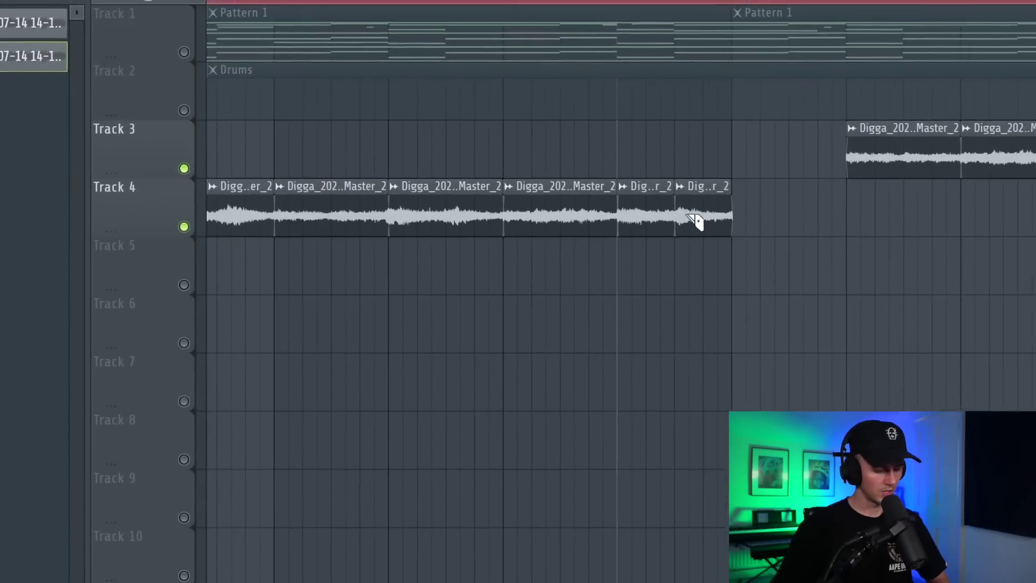
pyautogui.scroll(-3, 664, 280)
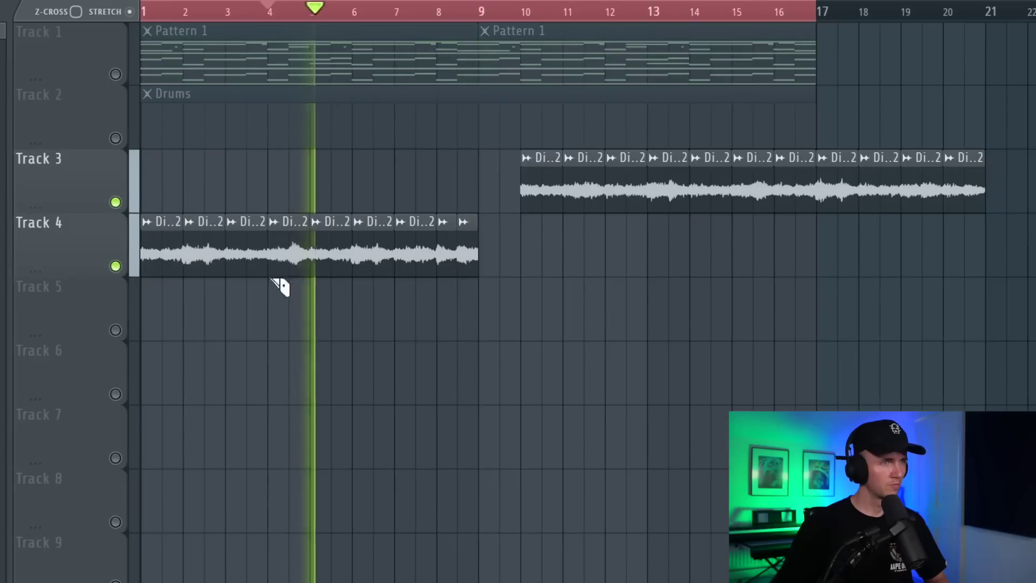
pyautogui.click(295, 266)
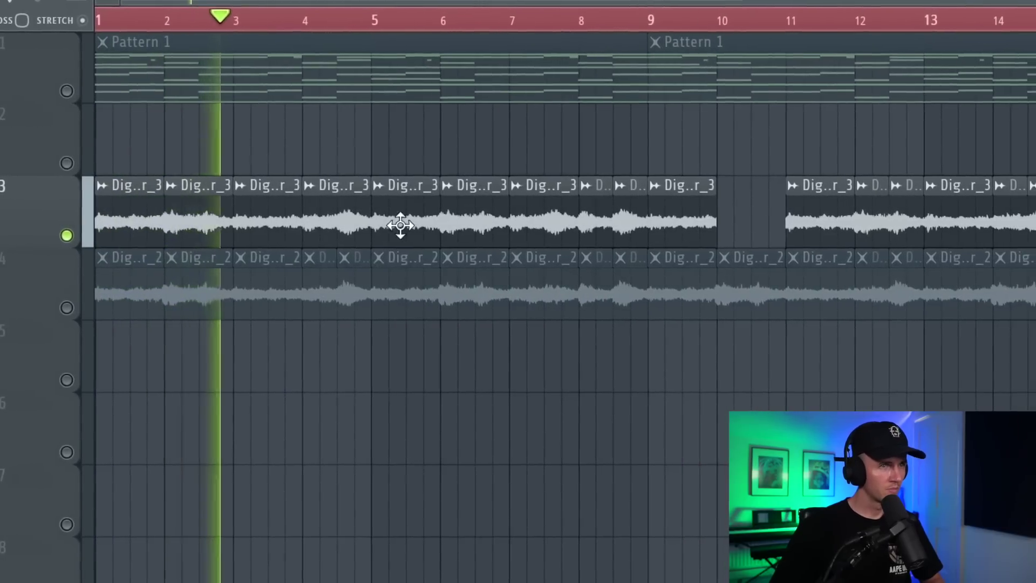
pyautogui.moveTo(383, 224); pyautogui.dragTo(314, 248)
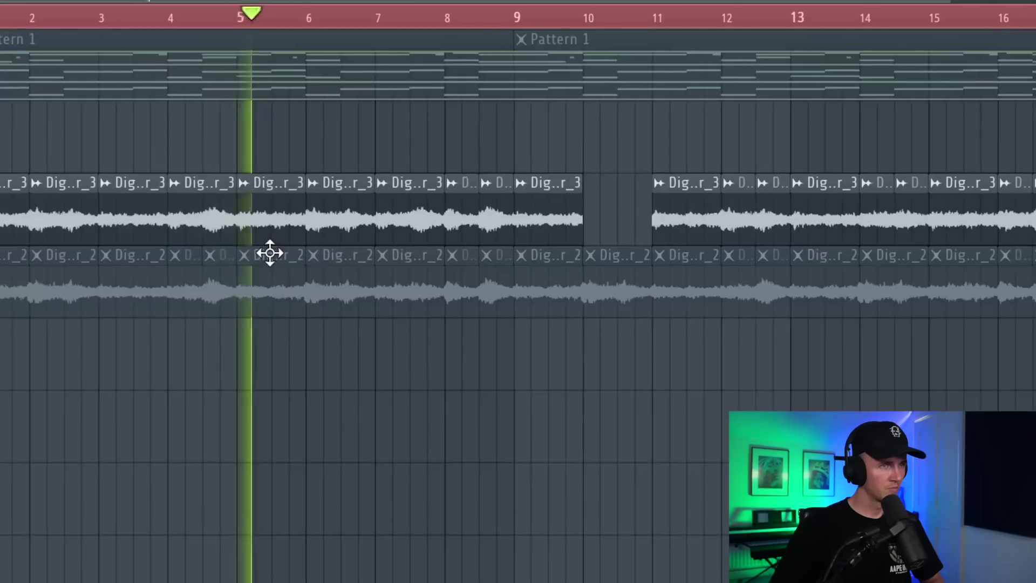
pyautogui.moveTo(536, 194); pyautogui.dragTo(484, 192)
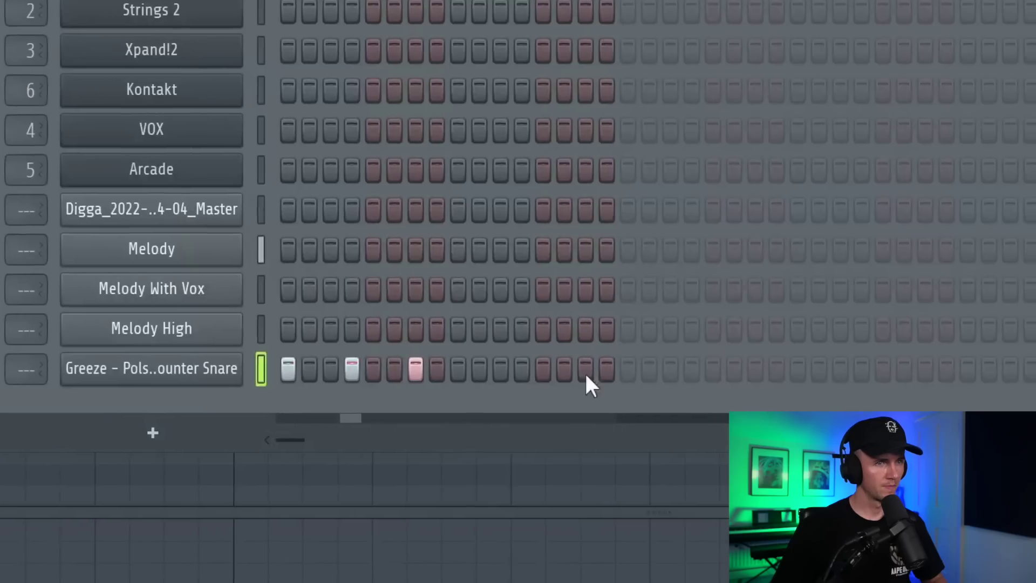
# Program additional hits for the counter snare in the second half of the first bar and beyond
pyautogui.click(591, 367)
pyautogui.click(590, 367)
pyautogui.click(590, 368)
pyautogui.click(654, 367)
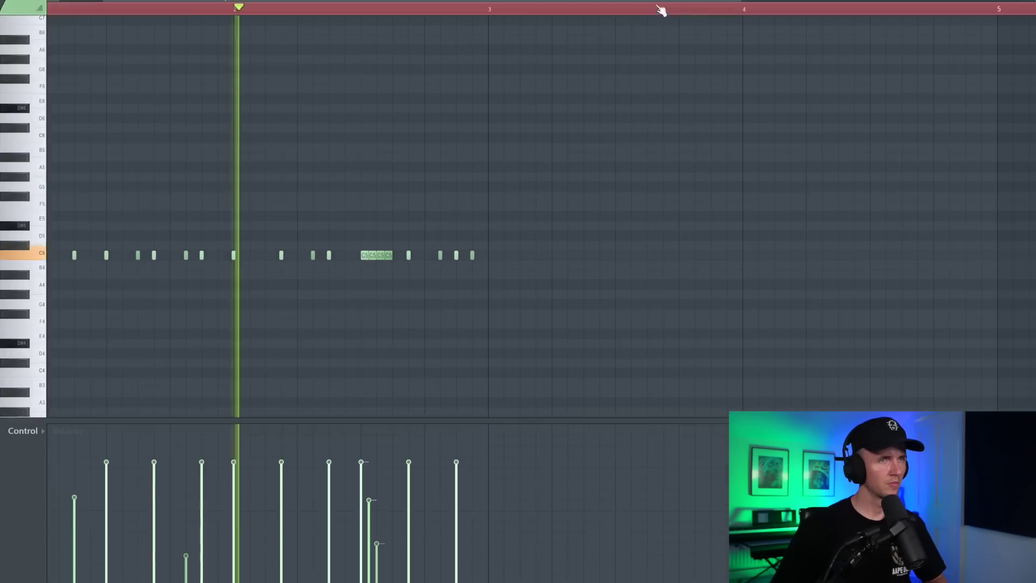
# Duplicate the two-bar counter snare pattern to four bars, and duplicate the varied four-bar version to eight bars
pyautogui.hotkey('ctrl', 'a')
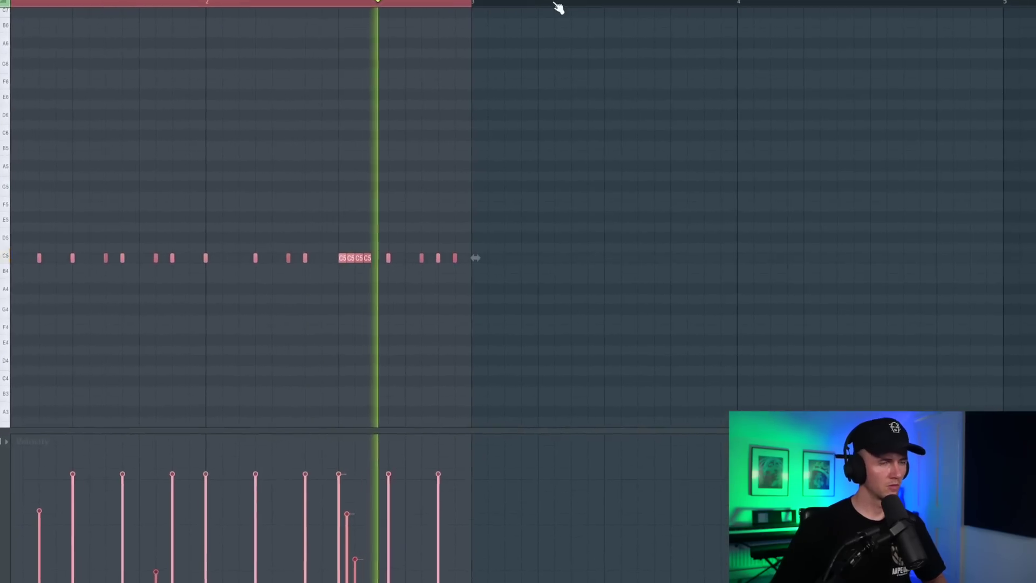
pyautogui.hotkey('ctrl', 'b')
pyautogui.hotkey('ctrl', 'd')
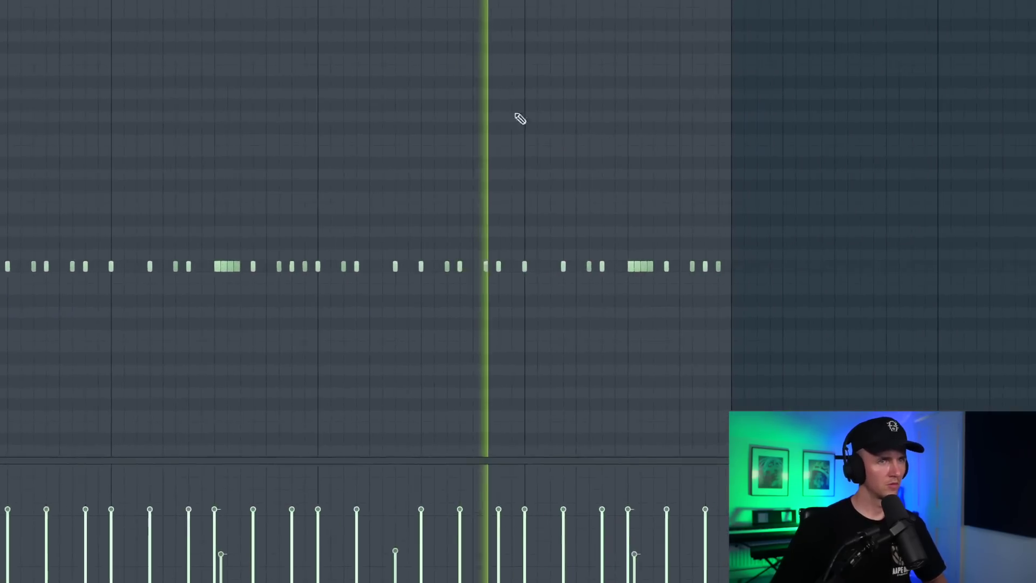
pyautogui.scroll(-2, 610, 288)
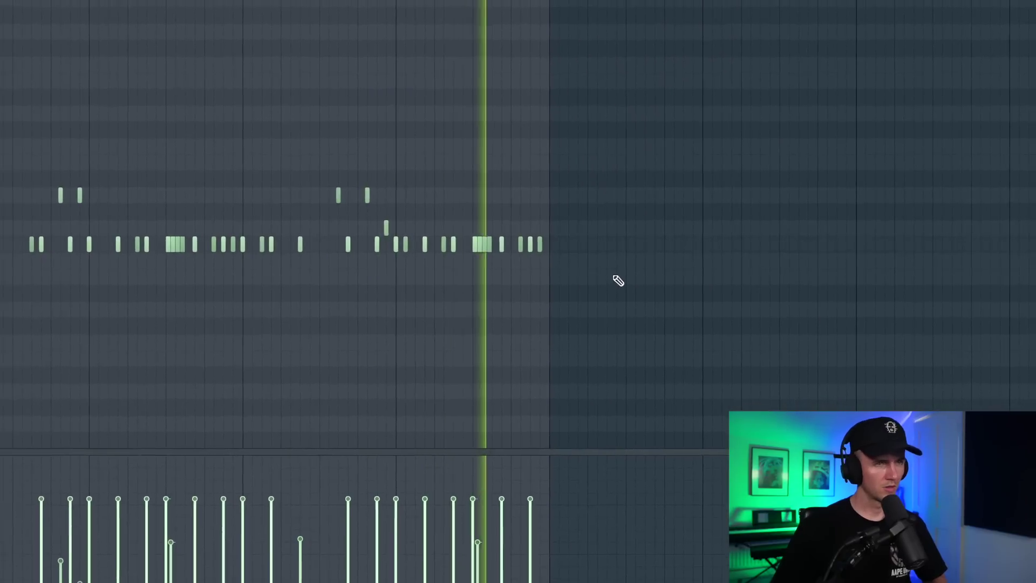
pyautogui.hotkey('ctrl', 'a')
pyautogui.hotkey('ctrl', 'b')
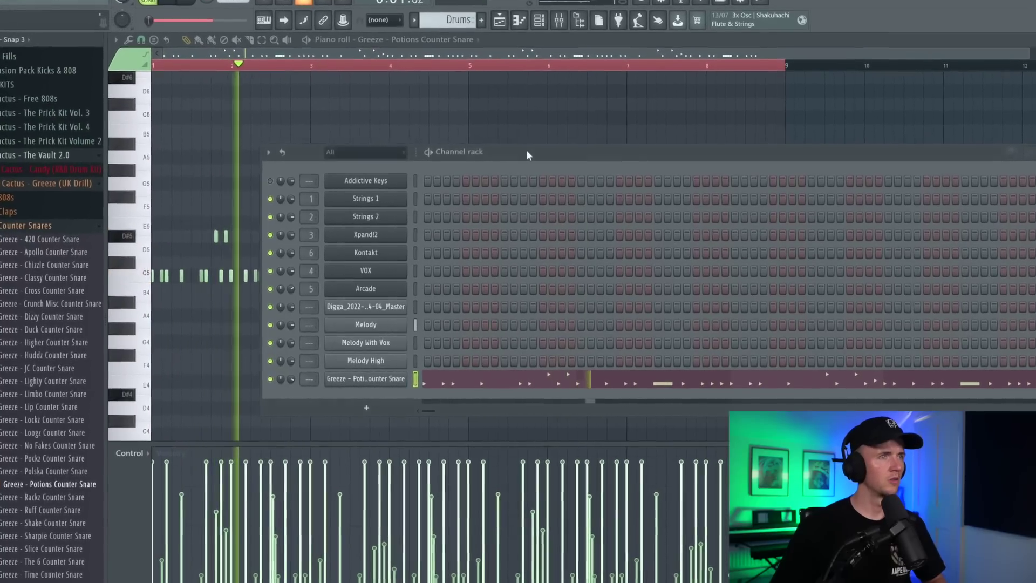
# Add the Greeze - Lighty Counter Snare sample as a new channel below the Potions counter snare
pyautogui.moveTo(527, 155); pyautogui.dragTo(419, 143)
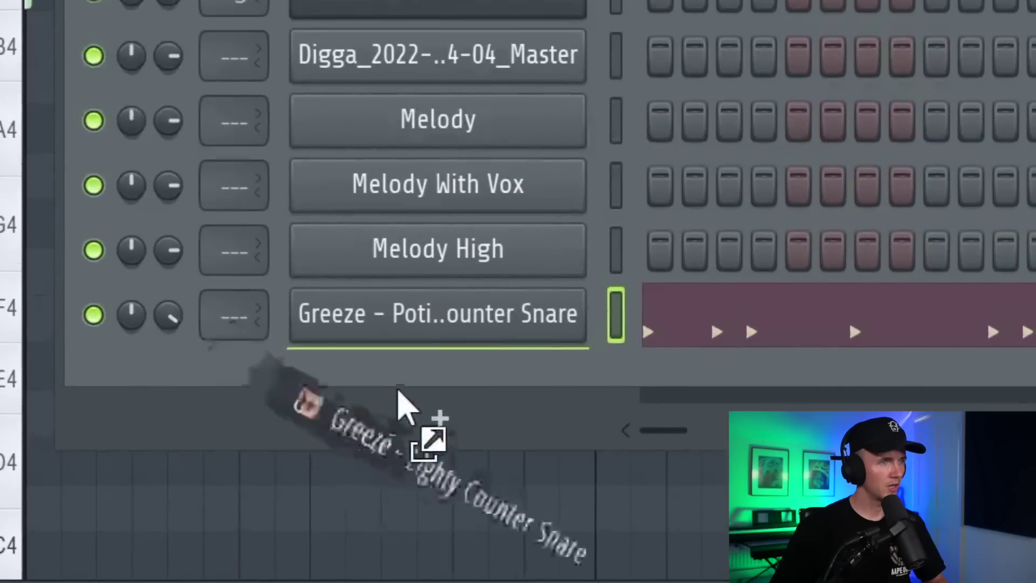
pyautogui.moveTo(407, 406); pyautogui.dragTo(555, 475)
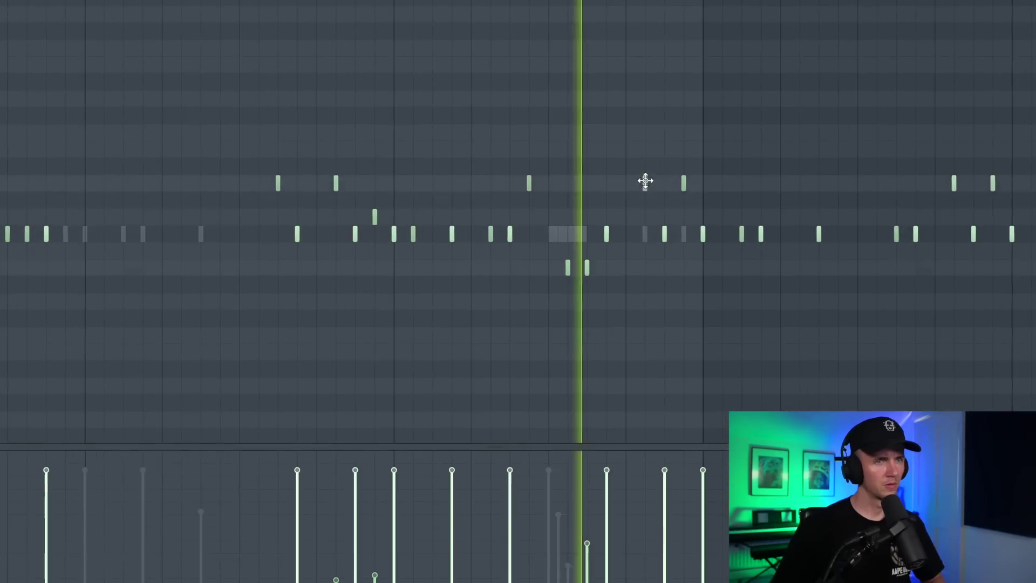
# Select the second counter snare's notes across bars 5 to 8
pyautogui.scroll(-5, 556, 259)
pyautogui.moveTo(848, 92); pyautogui.dragTo(381, 259)
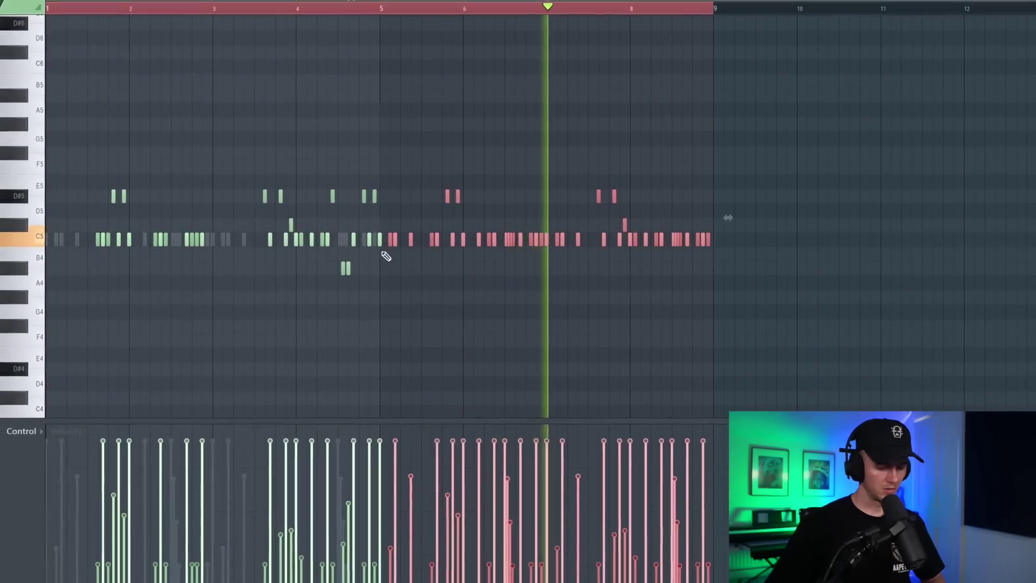
pyautogui.scroll(2, 421, 16)
pyautogui.moveTo(389, 11); pyautogui.dragTo(382, 11)
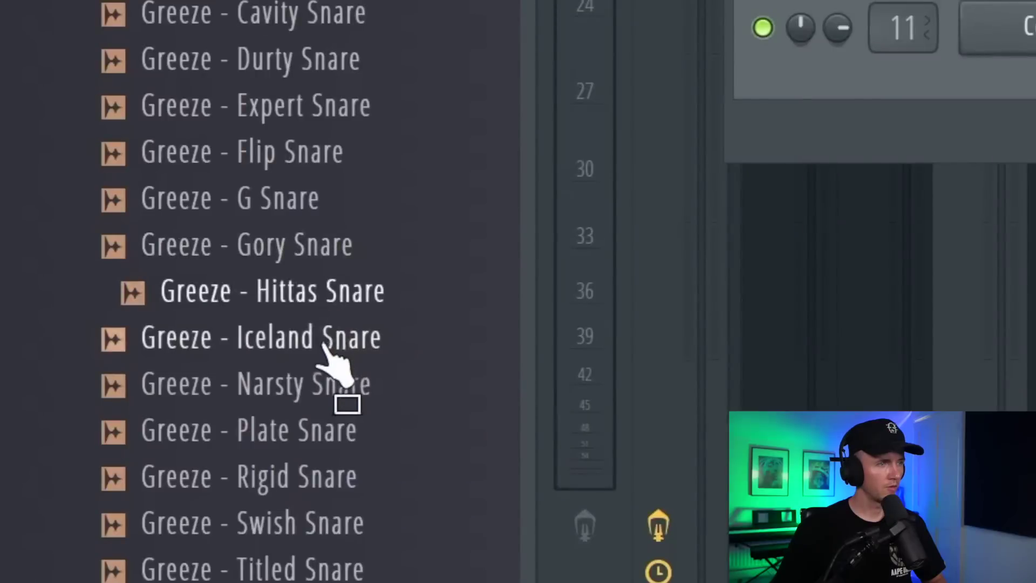
# Add Greeze - Iceland Snare as a new channel and place its hits alternately on beat three and beat four of successive bars
pyautogui.moveTo(302, 357); pyautogui.dragTo(462, 394)
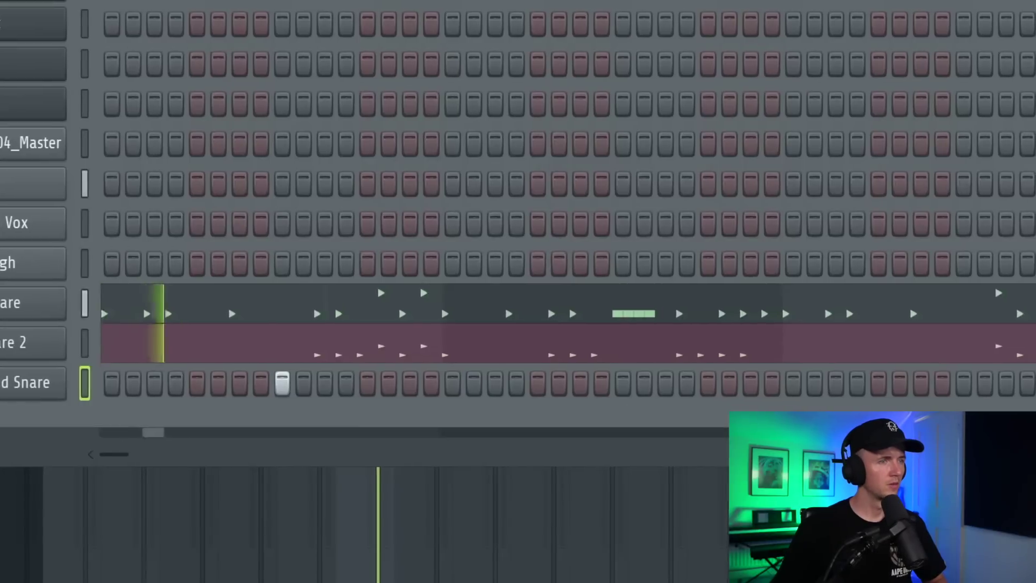
pyautogui.click(694, 382)
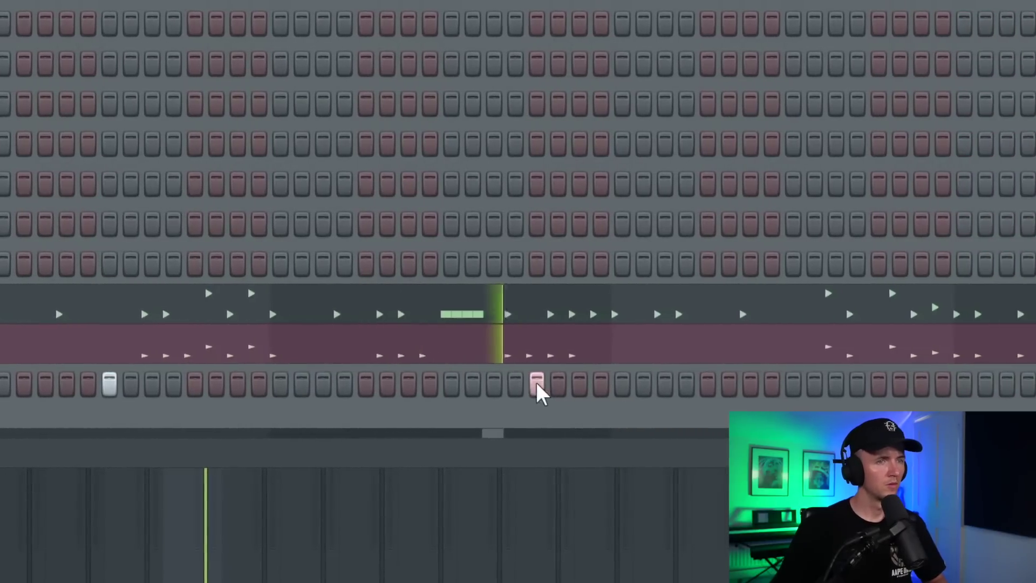
pyautogui.click(794, 383)
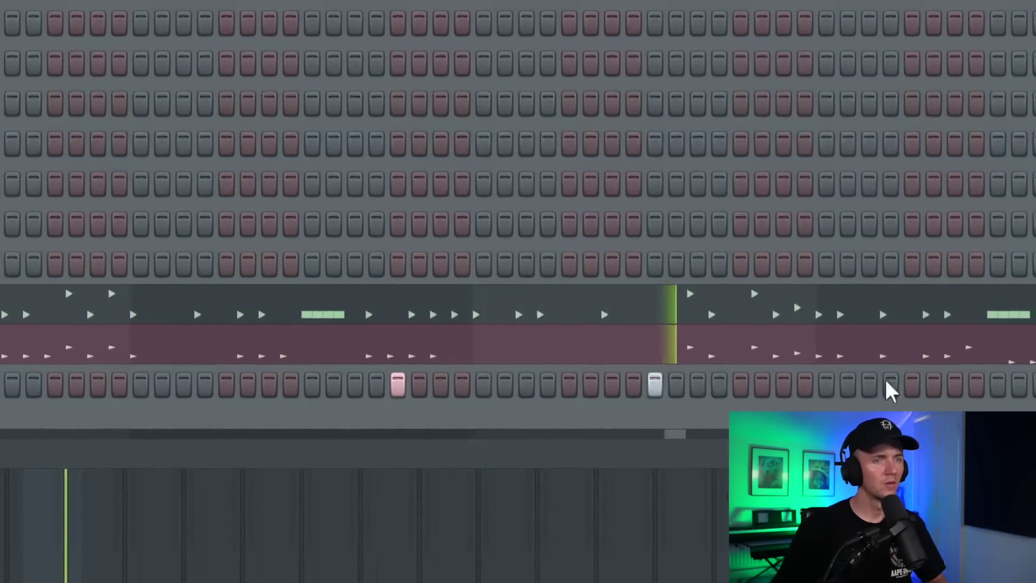
pyautogui.click(951, 385)
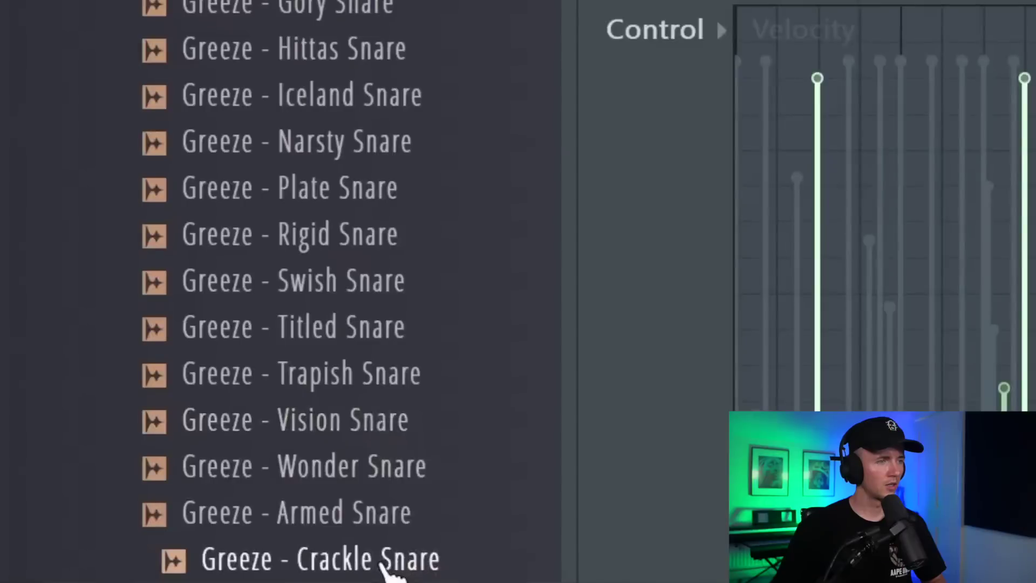
# Add Greeze - Crackle Snare as a new channel and play back the snare pattern in the piano roll
pyautogui.moveTo(578, 567); pyautogui.dragTo(578, 456)
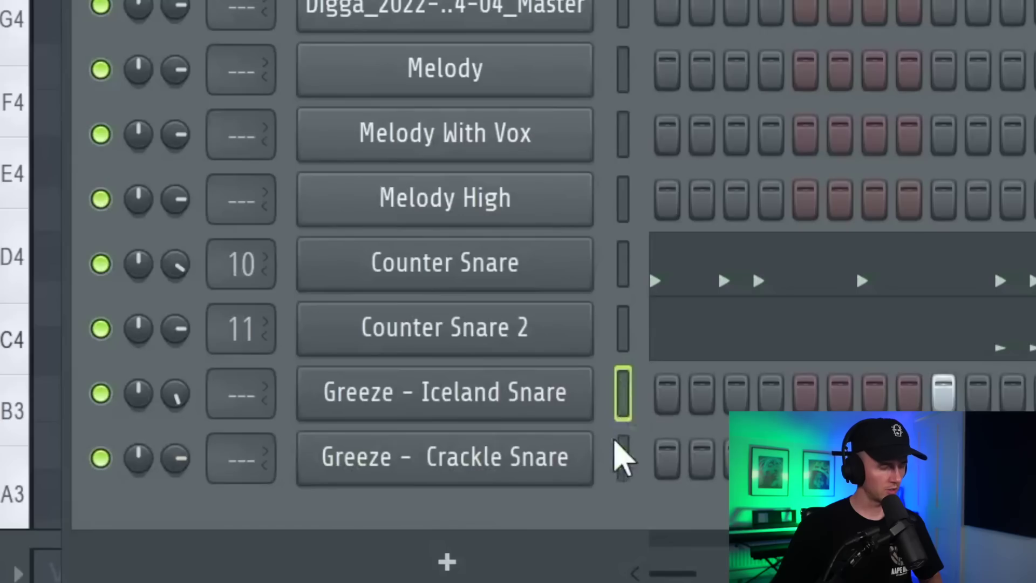
pyautogui.click(620, 459)
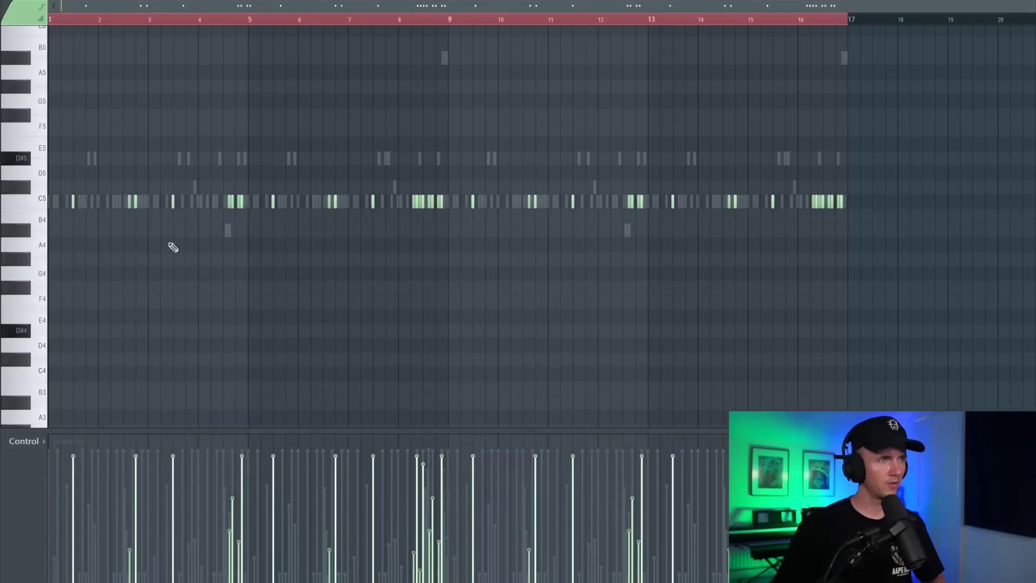
pyautogui.press('space')
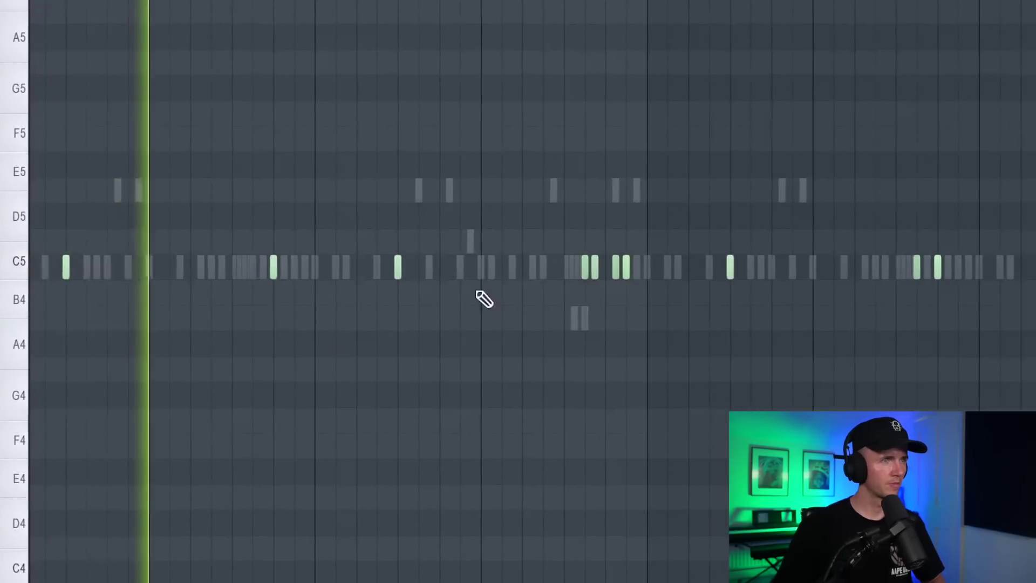
pyautogui.scroll(3, 327, 314)
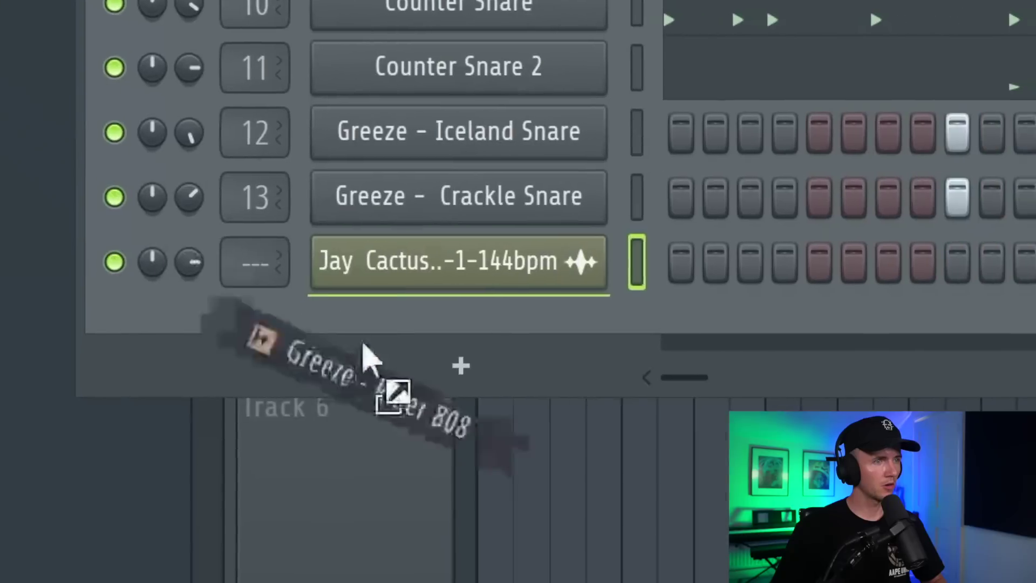
# Add a Greeze 808 sample as a new channel and write D#5 notes across bars 6 and 7 with slide notes on A#4, A#5 and D#6
pyautogui.moveTo(363, 347); pyautogui.dragTo(402, 432)
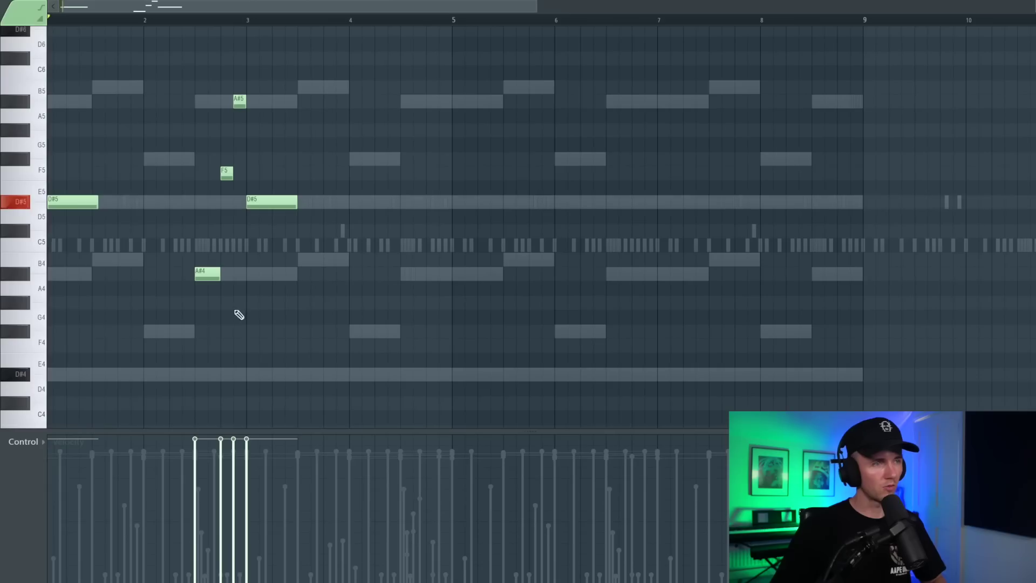
pyautogui.scroll(3, 189, 324)
pyautogui.scroll(2, 294, 308)
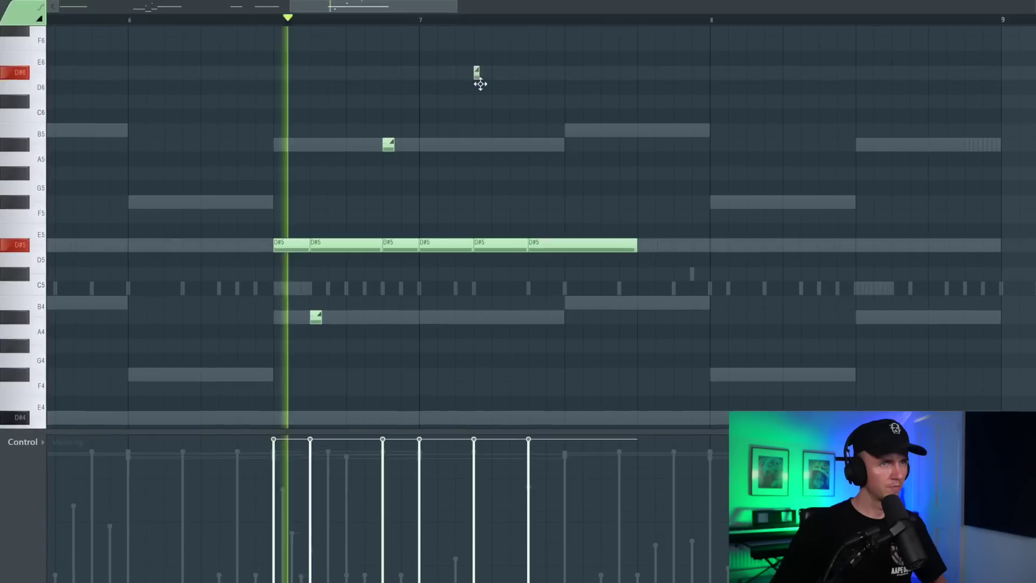
pyautogui.scroll(2, 477, 81)
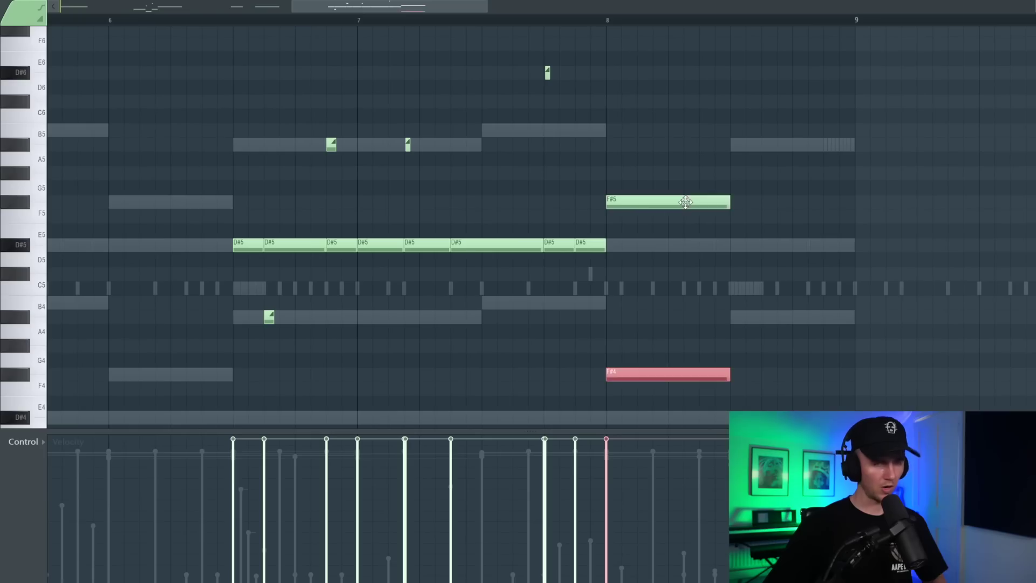
# Make the 808's F#5 note in bar 8 a short slide note and place descending slide notes above the four D#5 notes ending the bar
pyautogui.doubleClick(685, 202)
pyautogui.click(650, 417)
pyautogui.press('space')
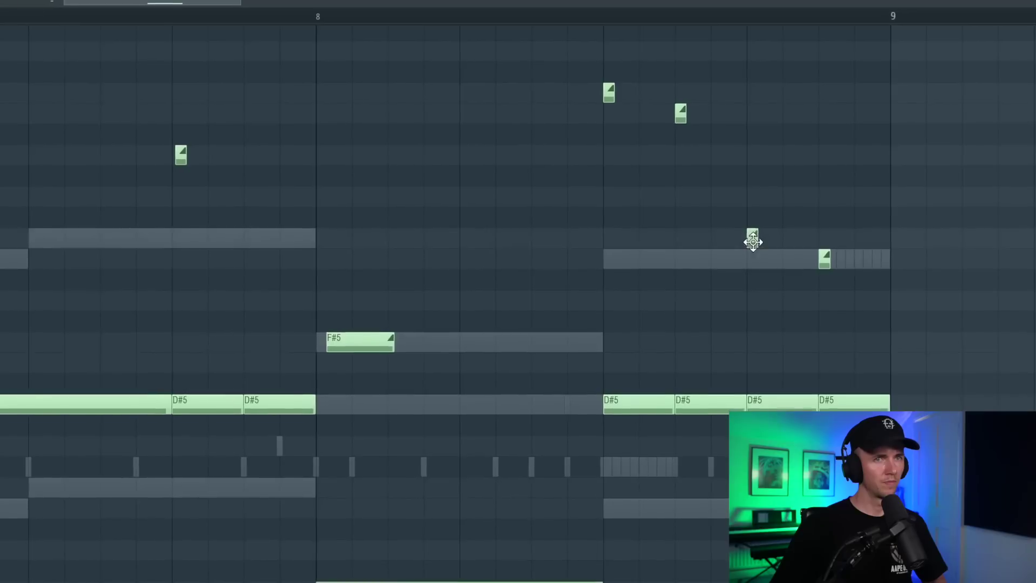
pyautogui.moveTo(763, 225); pyautogui.dragTo(799, 193)
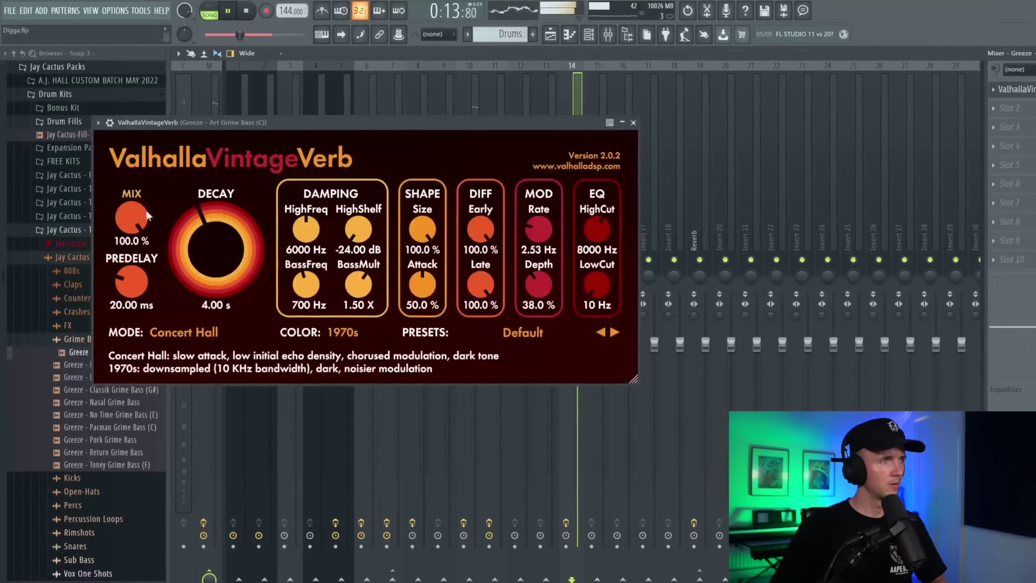
# Set the Grime Bass reverb to 36% mix, 1.85 s decay and 220 Hz low cut, adjust its predelay, and shift EQ band 1 toward the lowest frequencies
pyautogui.moveTo(131, 221); pyautogui.dragTo(146, 248)
pyautogui.moveTo(222, 254); pyautogui.dragTo(238, 294)
pyautogui.moveTo(131, 220); pyautogui.dragTo(133, 240)
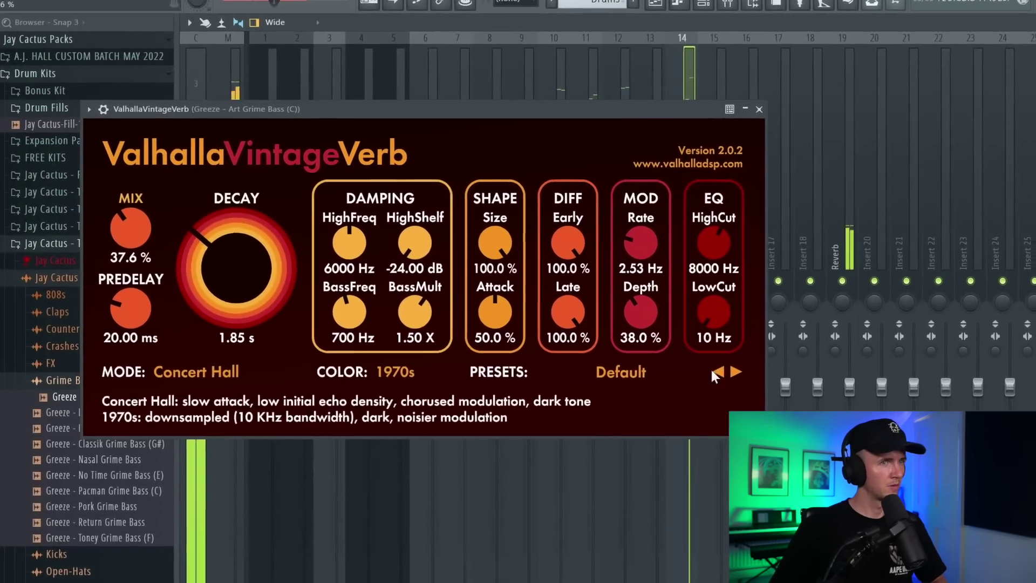
pyautogui.moveTo(627, 301); pyautogui.dragTo(626, 288)
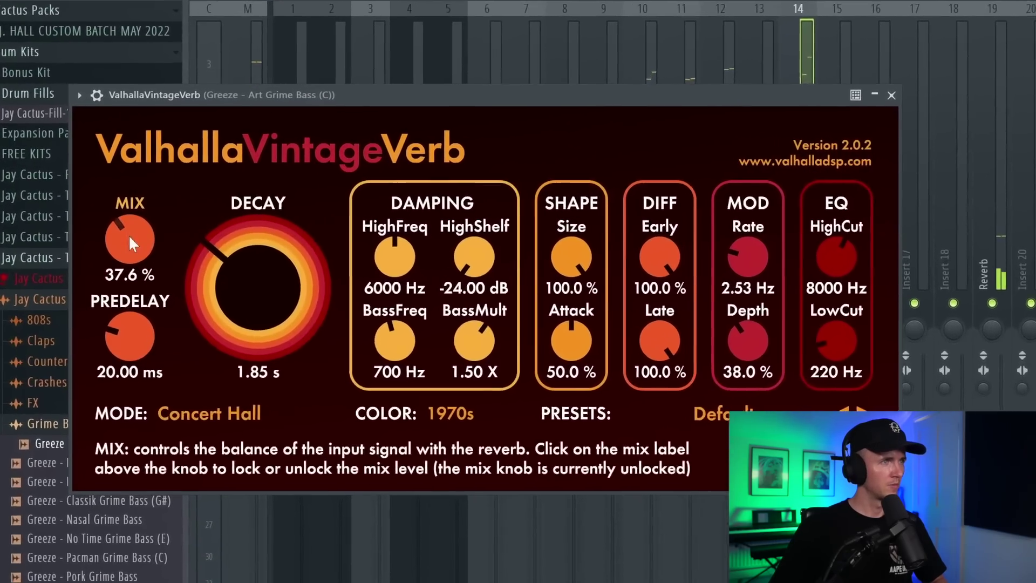
pyautogui.moveTo(129, 234); pyautogui.dragTo(129, 237)
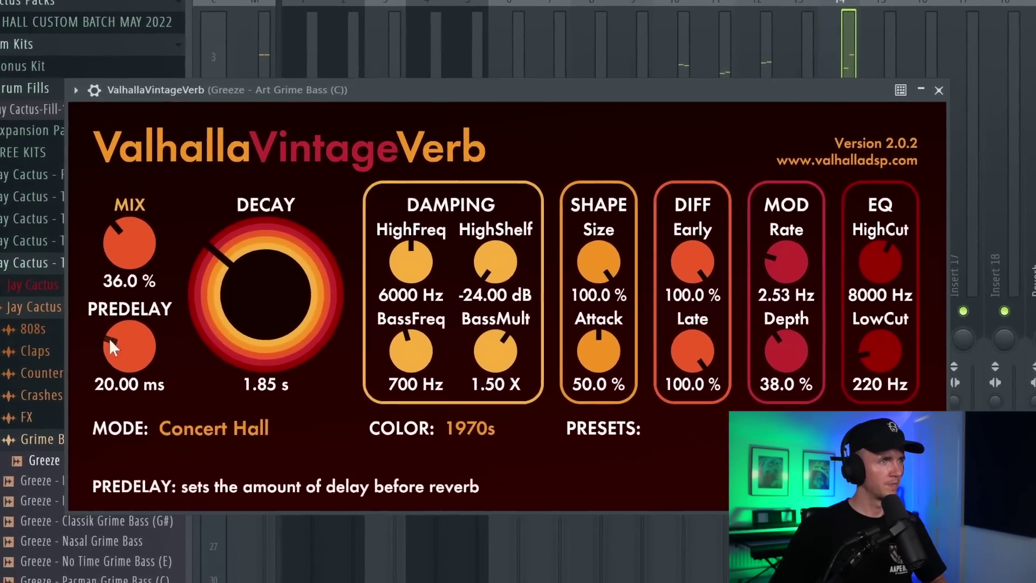
pyautogui.moveTo(130, 318); pyautogui.dragTo(130, 350)
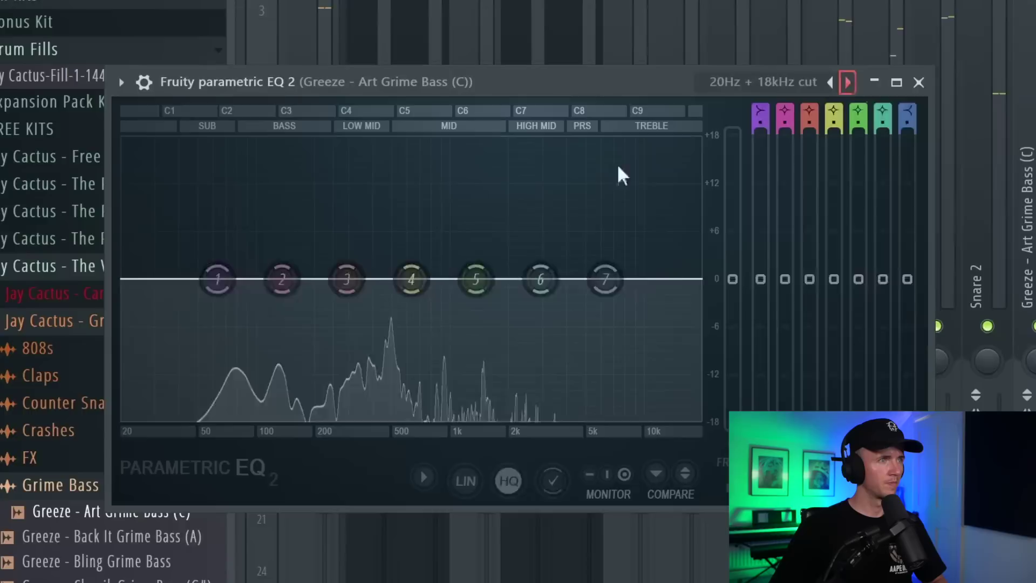
pyautogui.moveTo(218, 277); pyautogui.dragTo(139, 283)
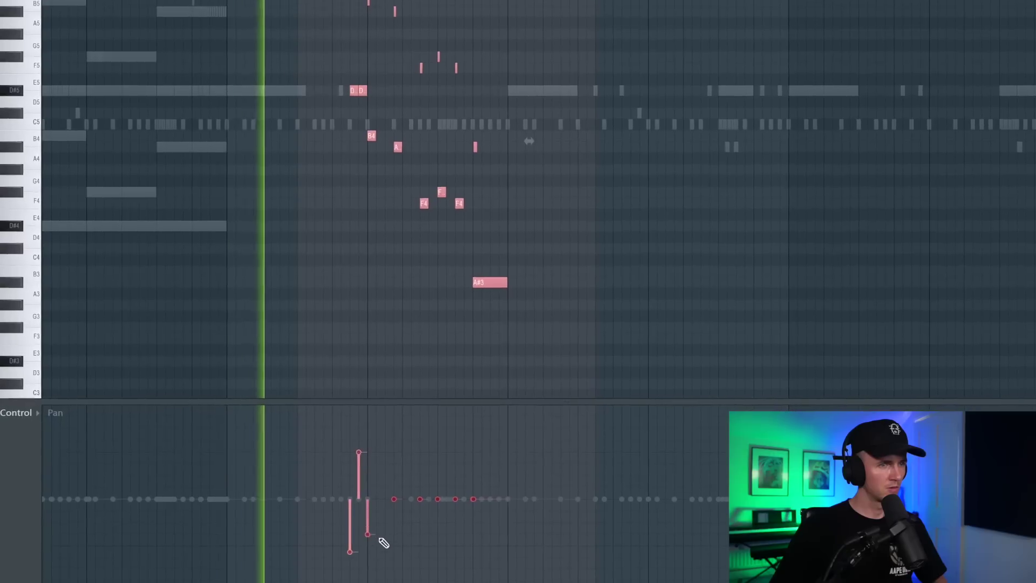
# Pan the successive Grime Bass notes alternately left and right in the piano roll
pyautogui.click(460, 424)
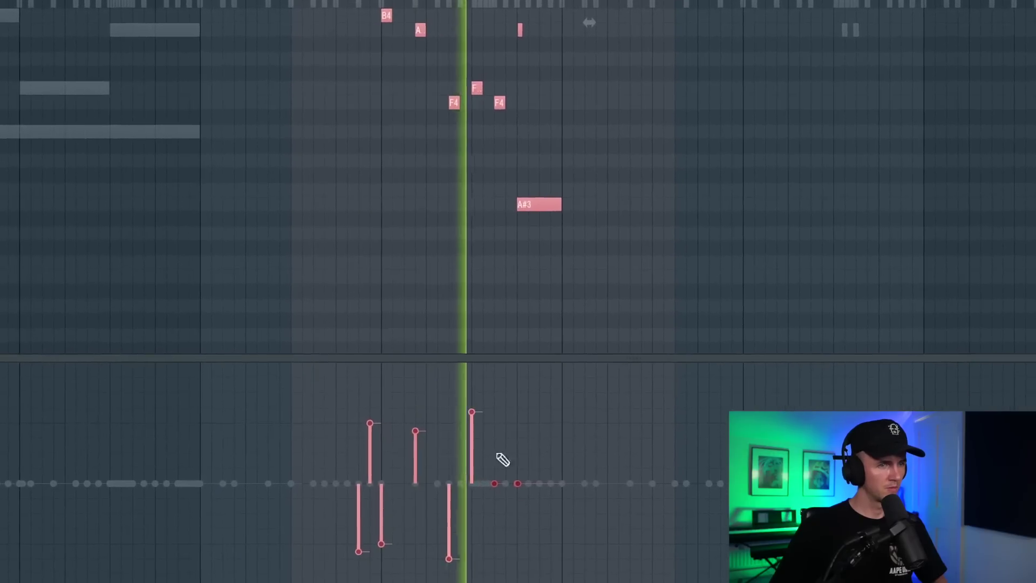
pyautogui.click(482, 548)
pyautogui.click(503, 415)
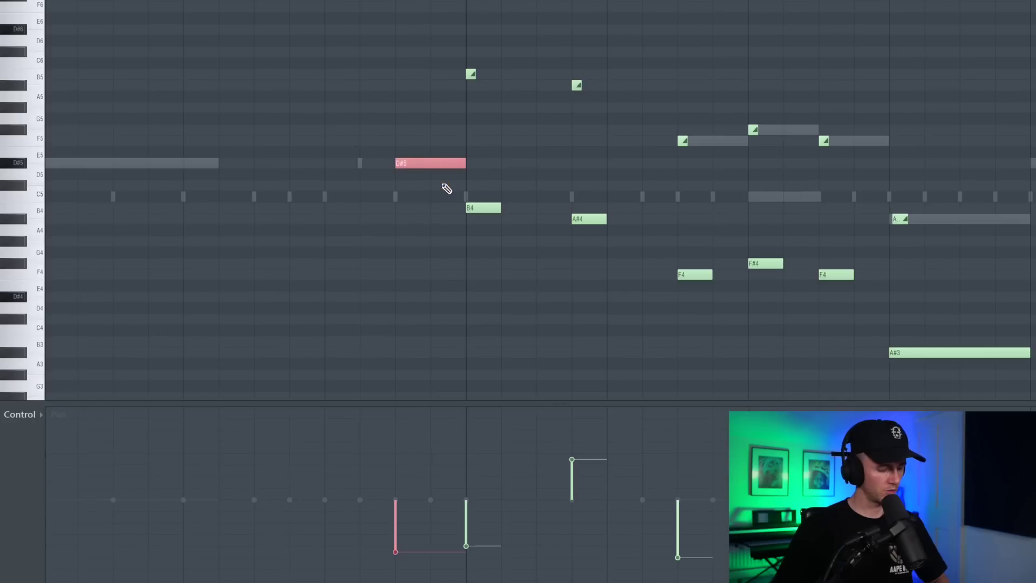
# Chop the Grime Bass D#5 note into eight short notes and ramp their panning from left to right
pyautogui.click(527, 319)
pyautogui.moveTo(394, 556); pyautogui.dragTo(457, 442)
pyautogui.press('space')
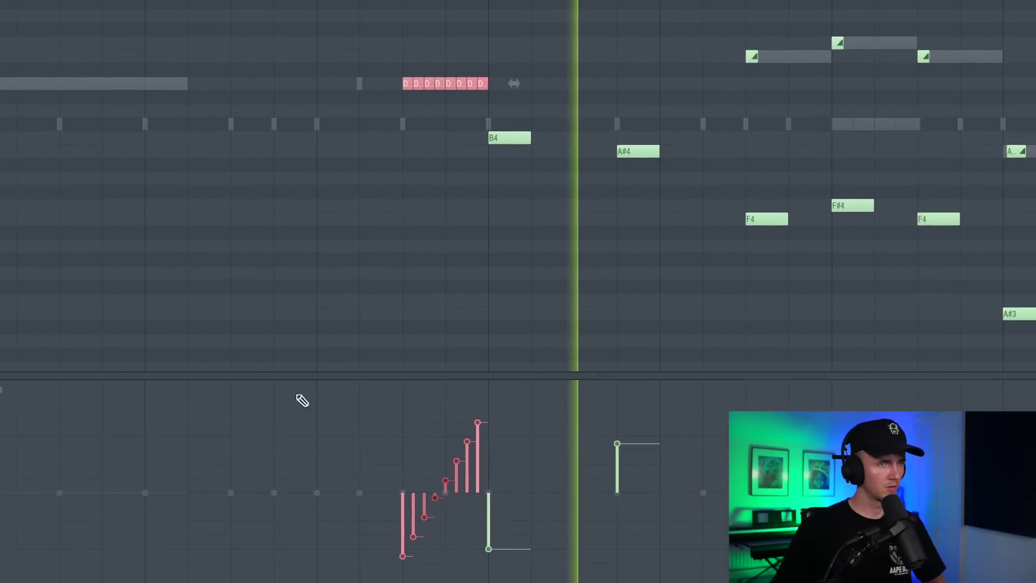
# Switch the piano roll's control lane to note velocity and ramp up the velocities of the chopped notes
pyautogui.click(22, 412)
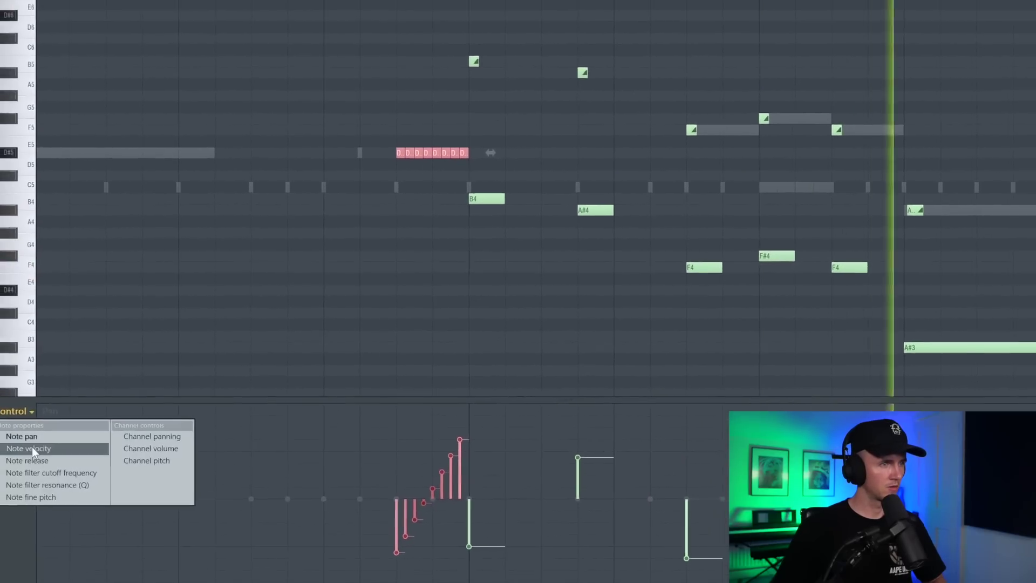
pyautogui.click(31, 447)
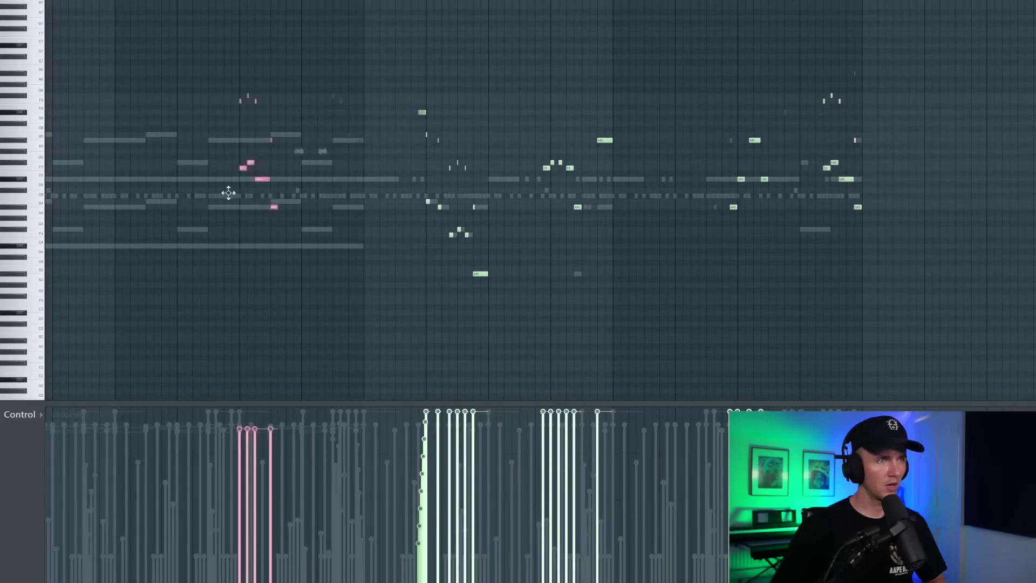
pyautogui.scroll(5, 228, 193)
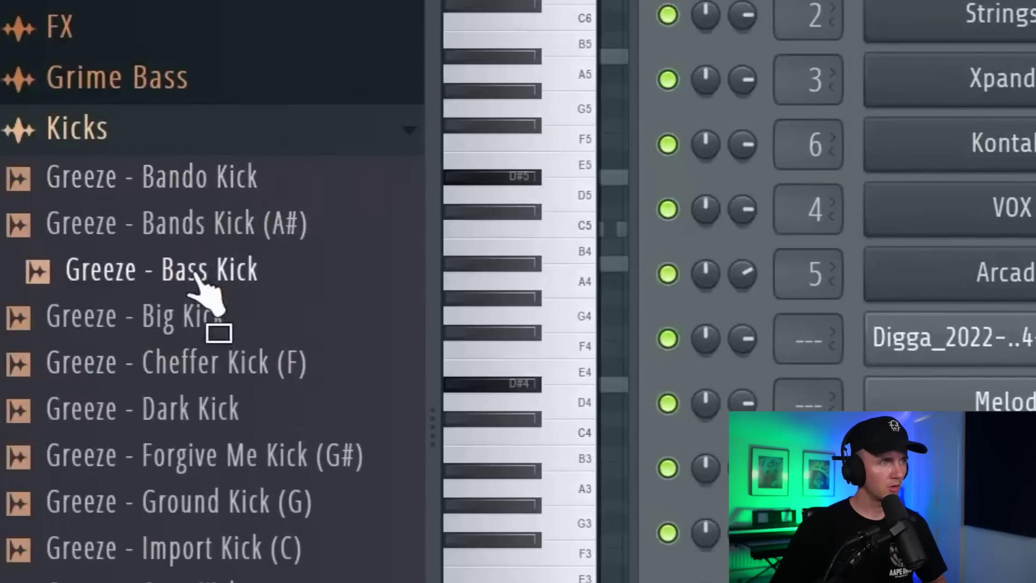
# Add Greeze - Bass Kick as a new channel and turn the copied 808 notes into a kick pattern on C5
pyautogui.moveTo(195, 274); pyautogui.dragTo(1035, 582)
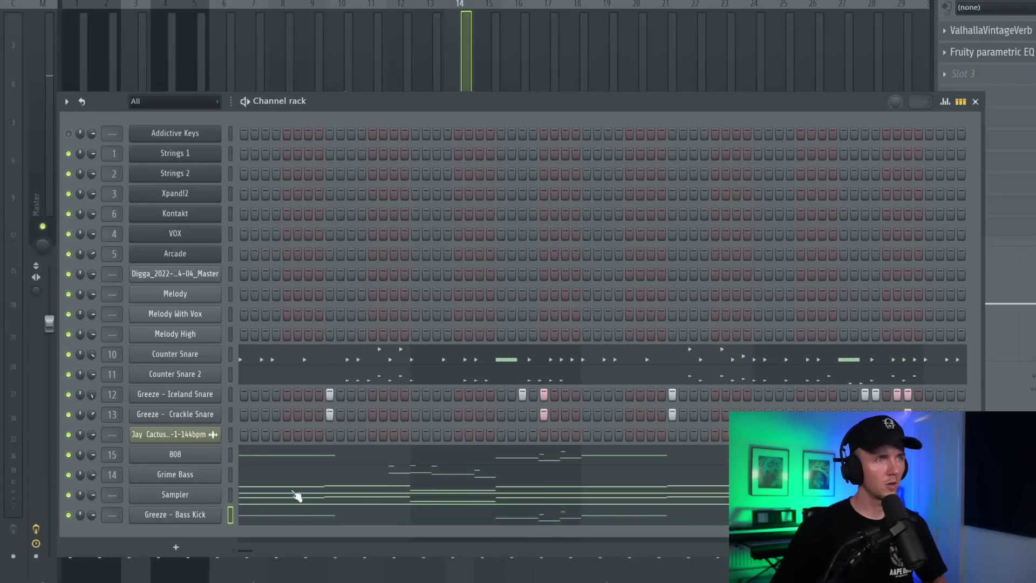
pyautogui.click(296, 495)
pyautogui.hotkey('ctrl', 'a')
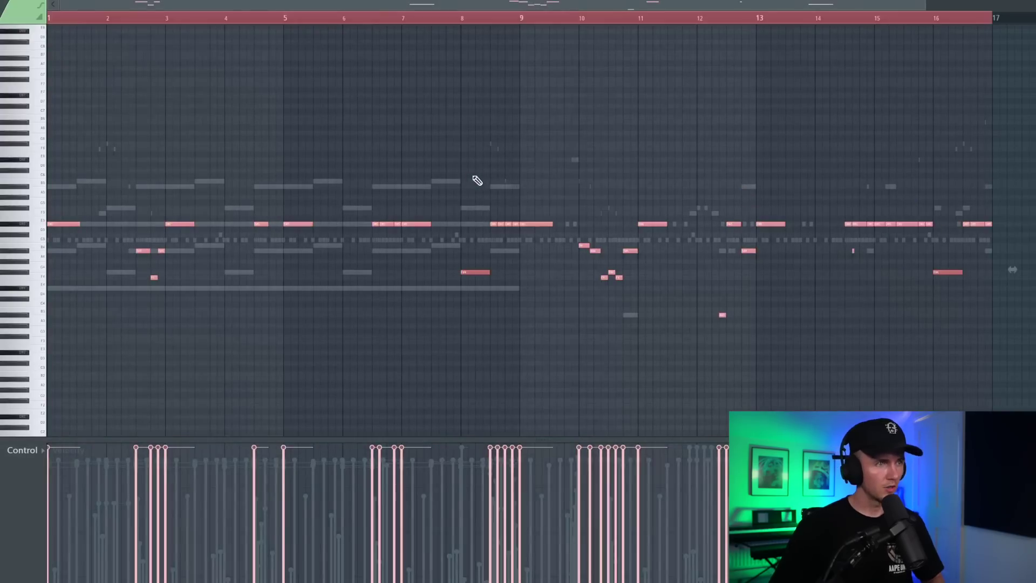
pyautogui.press('Escape')
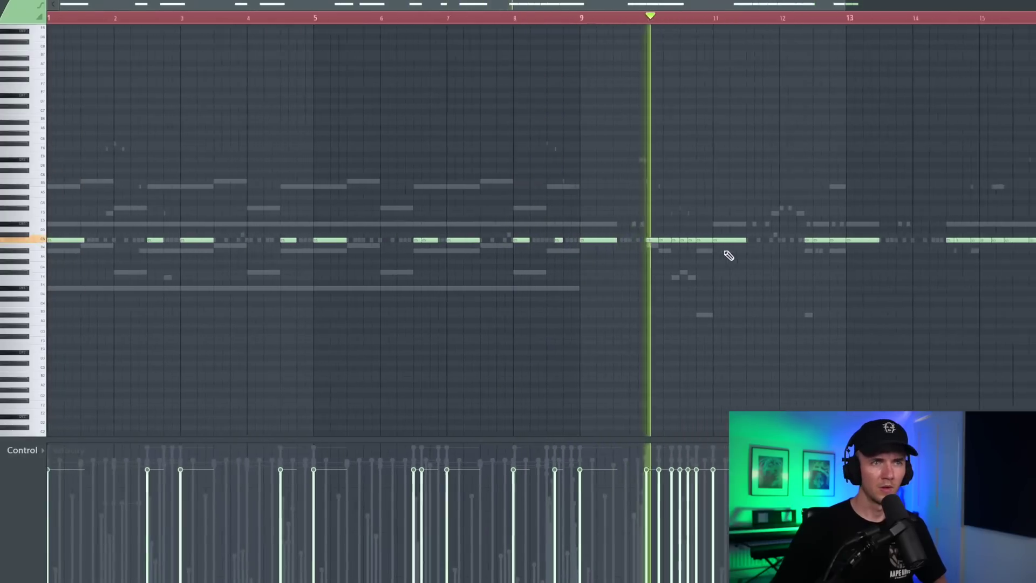
pyautogui.scroll(1, 696, 247)
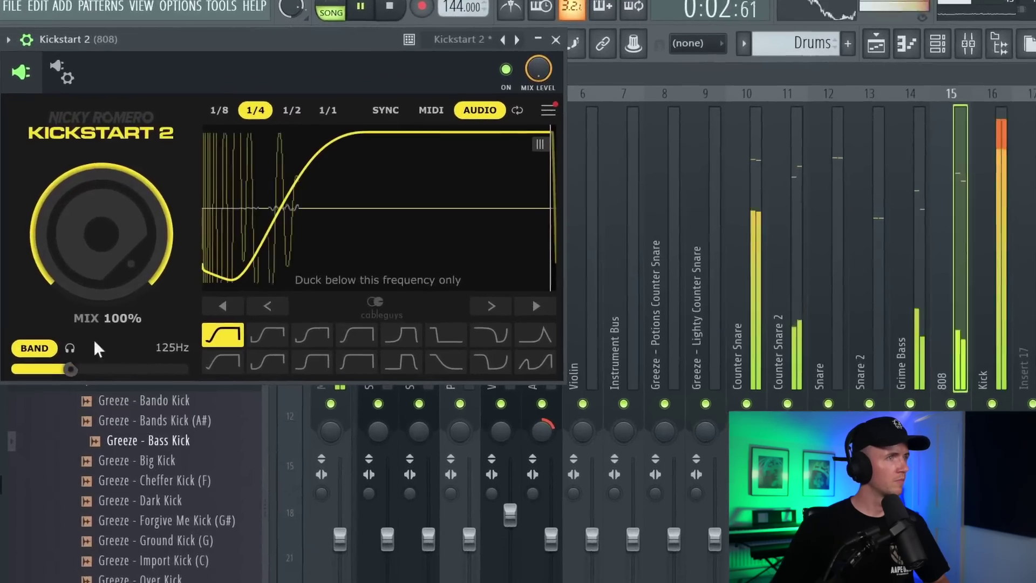
# Adjust the mix amount of the Kickstart 2 ducking on the 808
pyautogui.moveTo(85, 197); pyautogui.dragTo(86, 211)
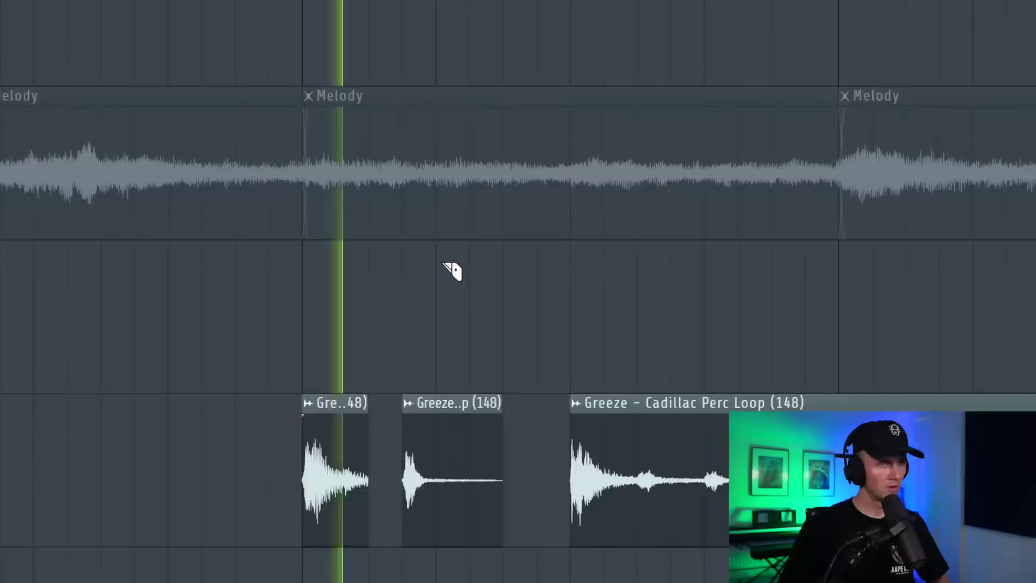
# Arrange the chopped Greeze - Cadillac Perc Loop, Greeze - Razor Riser and Camera Flash clips around bars 7 and 15 of the playlist
pyautogui.keyDown('ctrl'); pyautogui.scroll(-5, 453, 270); pyautogui.keyUp('ctrl')
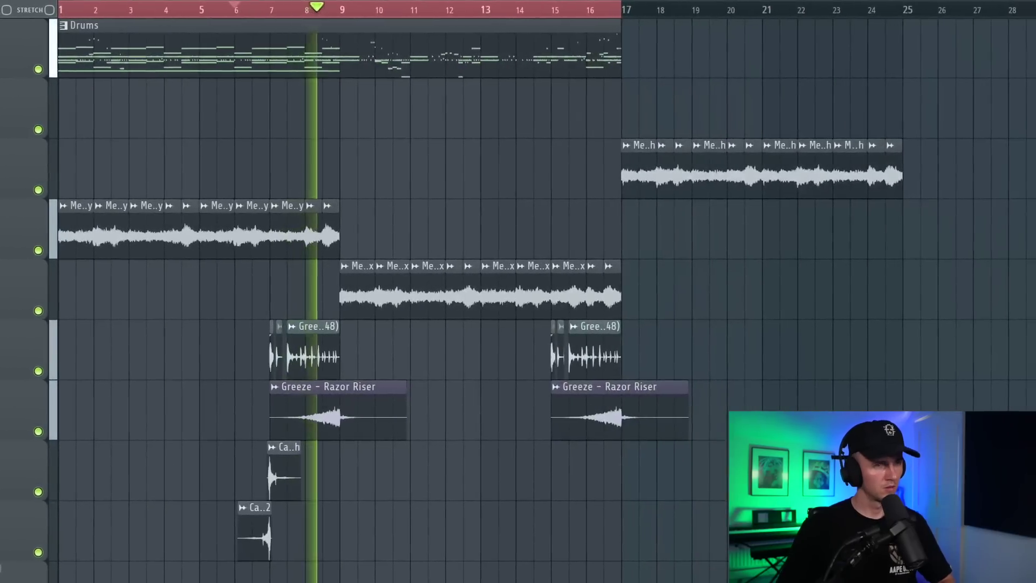
pyautogui.keyDown('ctrl'); pyautogui.scroll(-2, 405, 533); pyautogui.keyUp('ctrl')
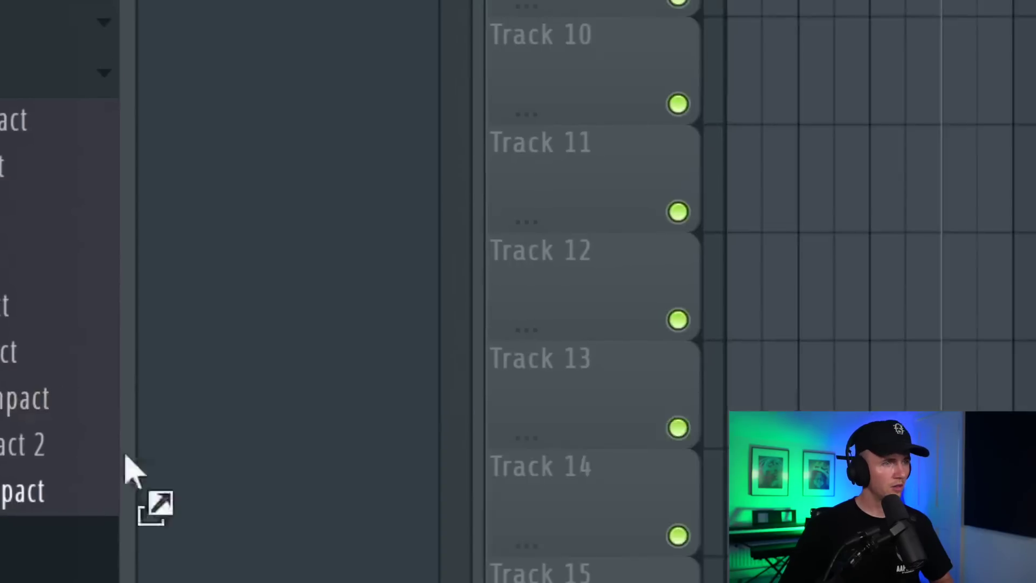
# Place Greeze - Serious Impact on Track 11, raise its Fruity delay 2 time to the middle setting and set the delay's input volume to 34%
pyautogui.moveTo(128, 463); pyautogui.dragTo(221, 471)
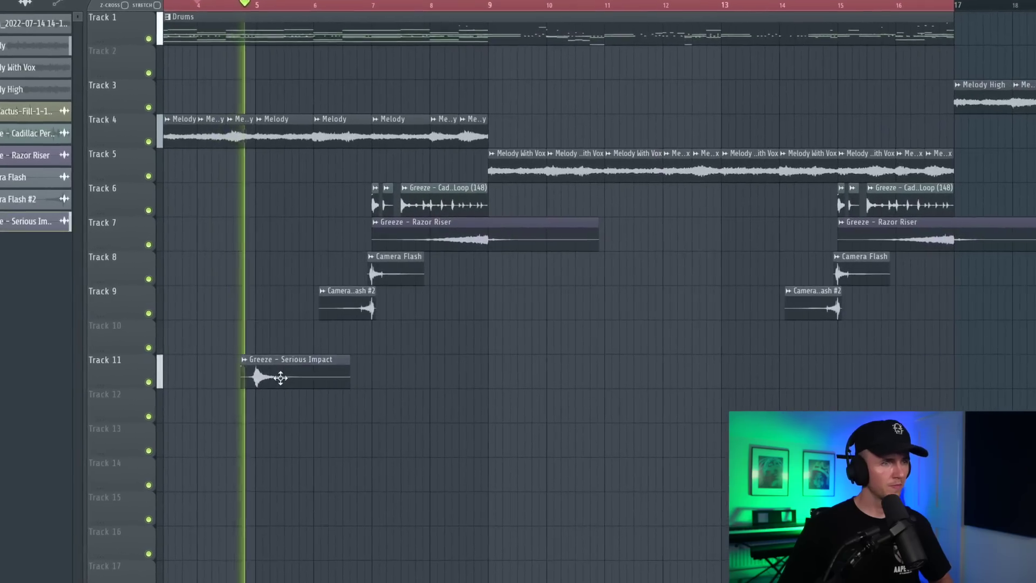
pyautogui.scroll(-3, 266, 258)
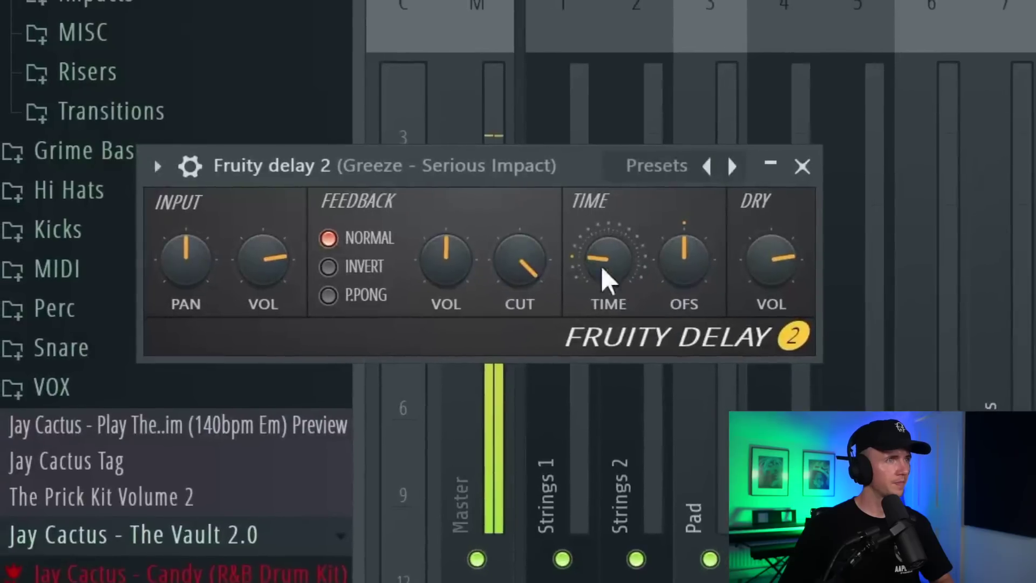
pyautogui.moveTo(608, 281); pyautogui.dragTo(608, 238)
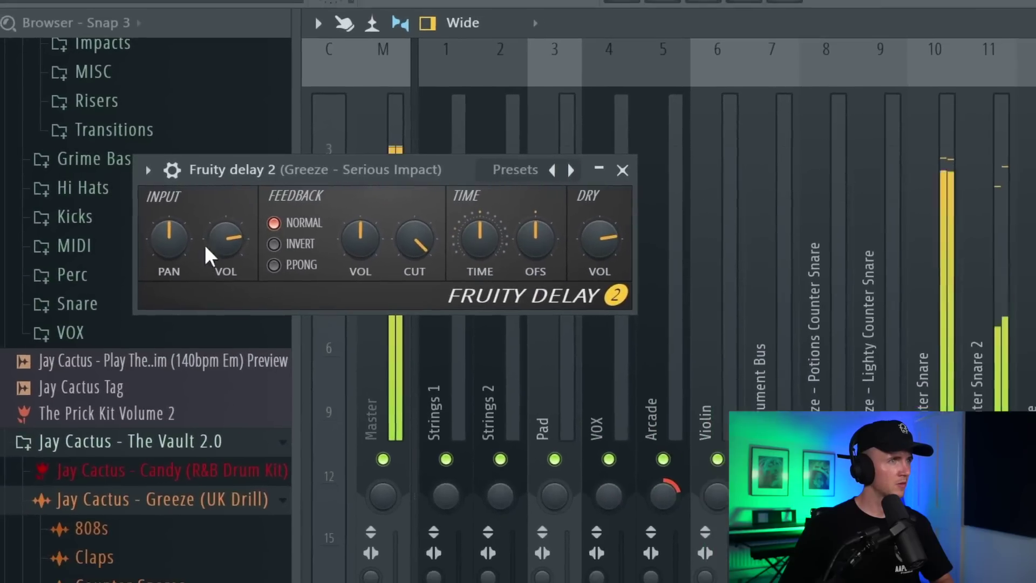
pyautogui.moveTo(208, 256); pyautogui.dragTo(208, 294)
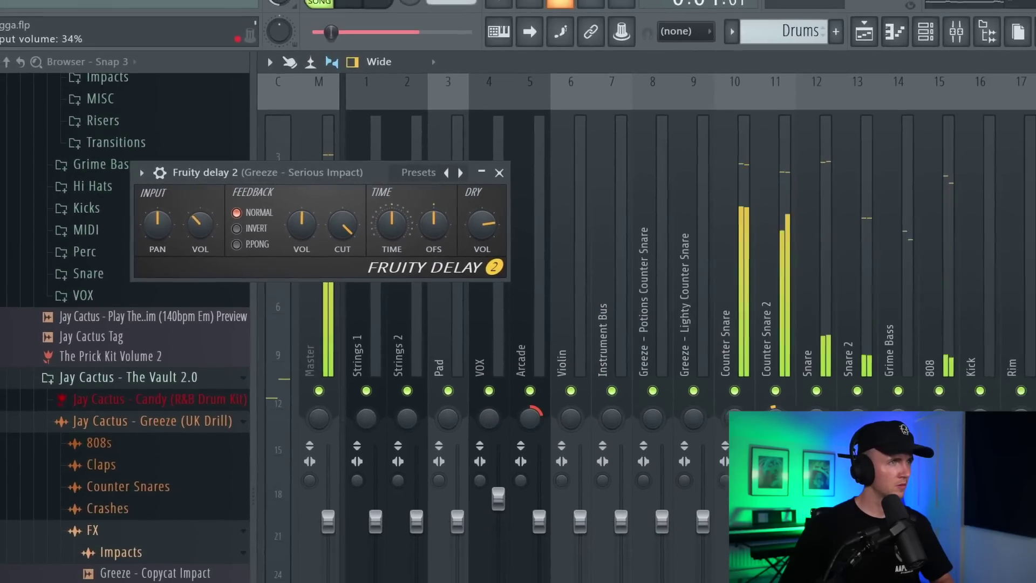